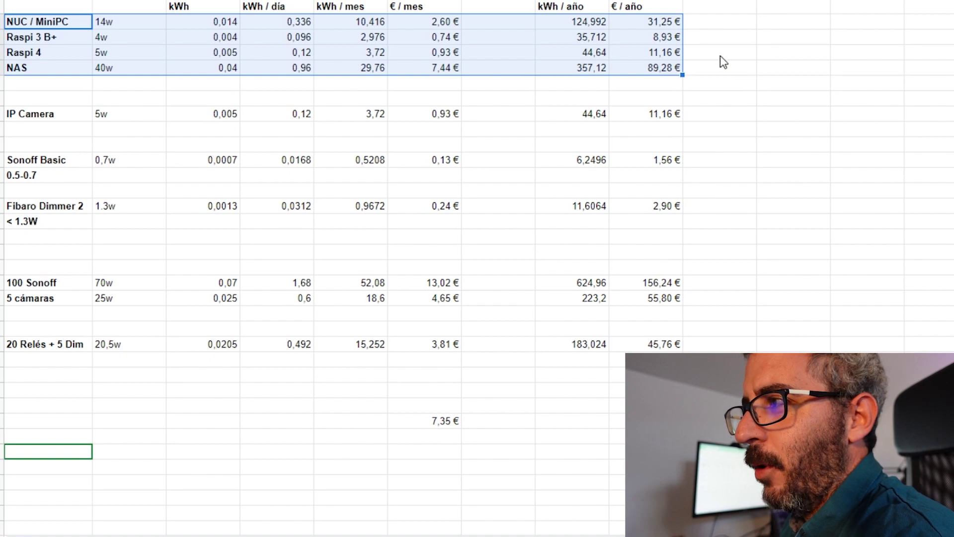
Review the wattage figures for the NUC / MiniPC, Raspi 3 B+, Raspi 4 and NAS.
click(780, 55)
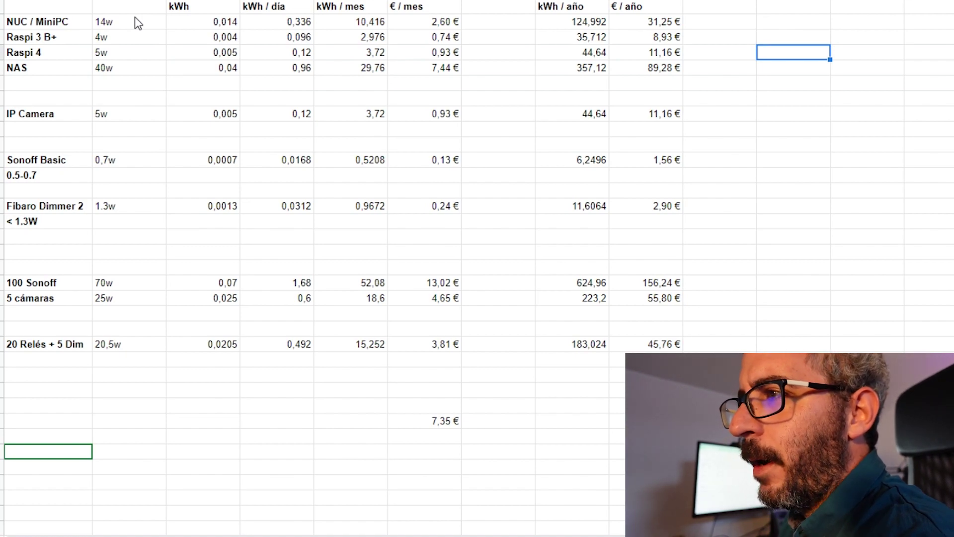
drag(139, 21, 138, 72)
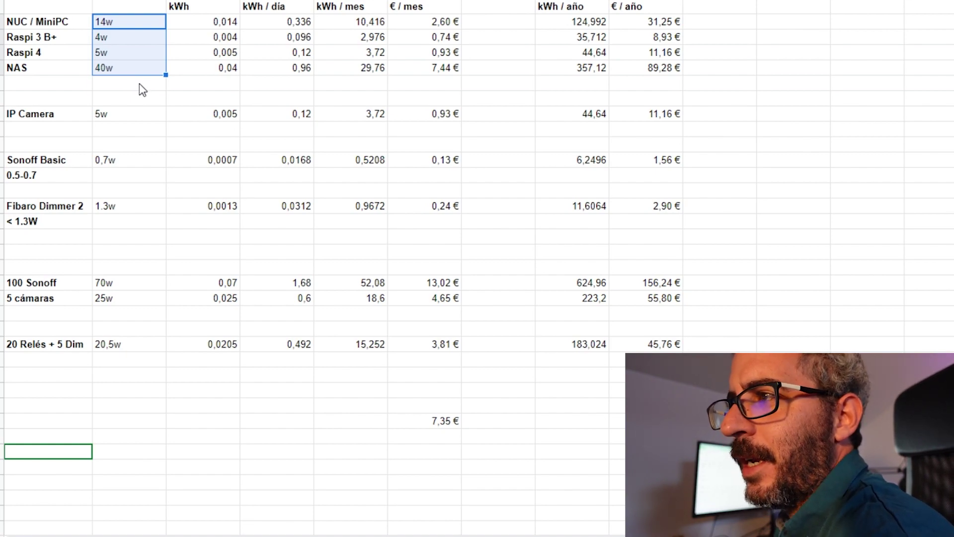
click(140, 86)
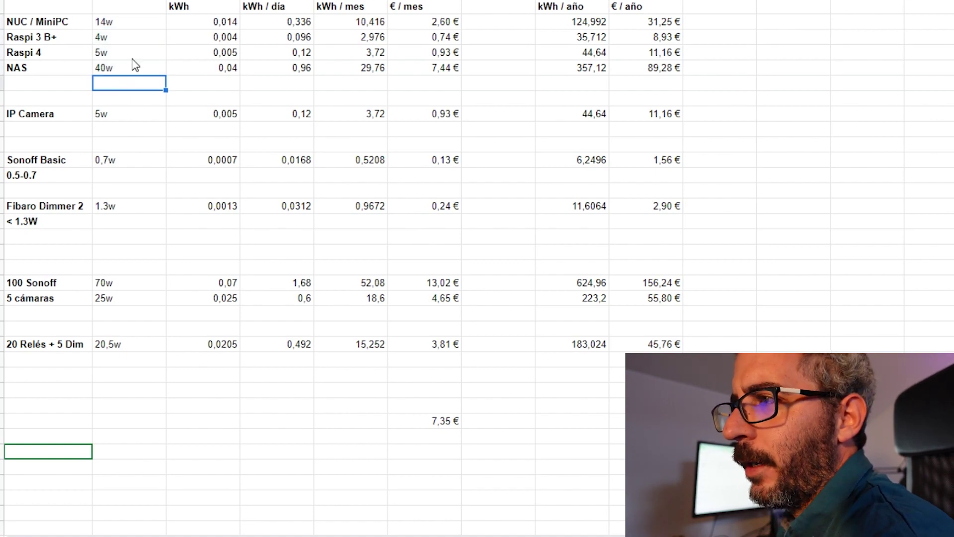
click(131, 23)
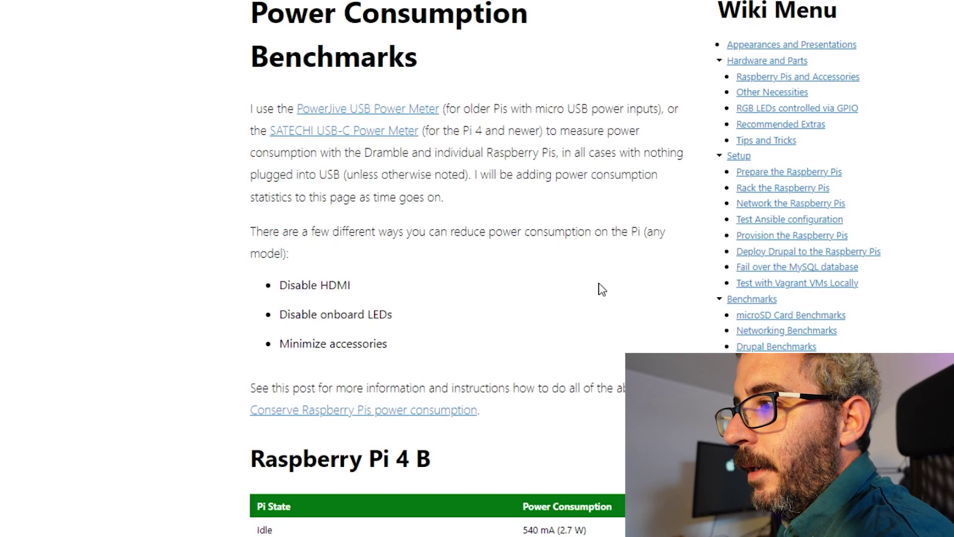
Examine the Power Consumption Benchmarks page, comparing the Raspberry Pi 4 B and 3 B+ tables with the older models.
scroll(612, 278, down, 3)
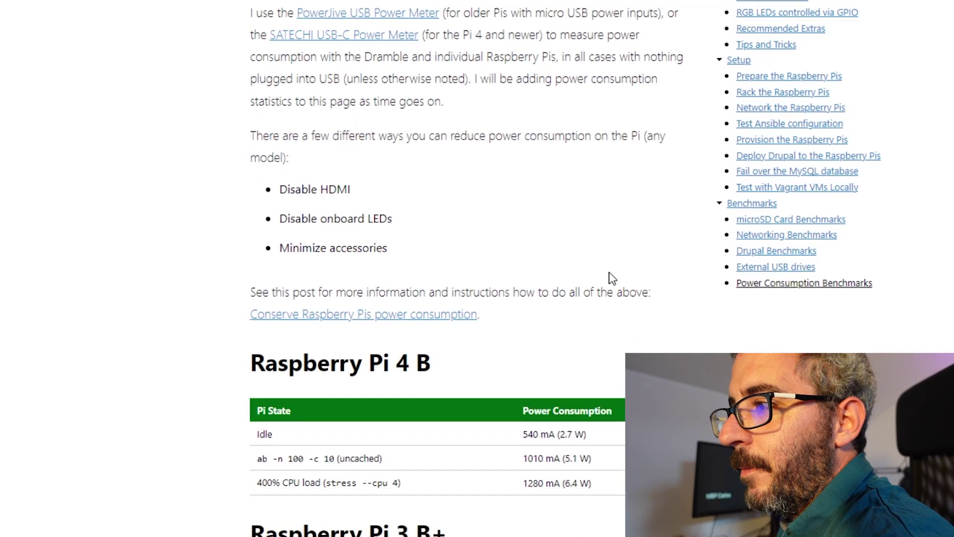
scroll(613, 278, down, 1)
scroll(612, 278, down, 3)
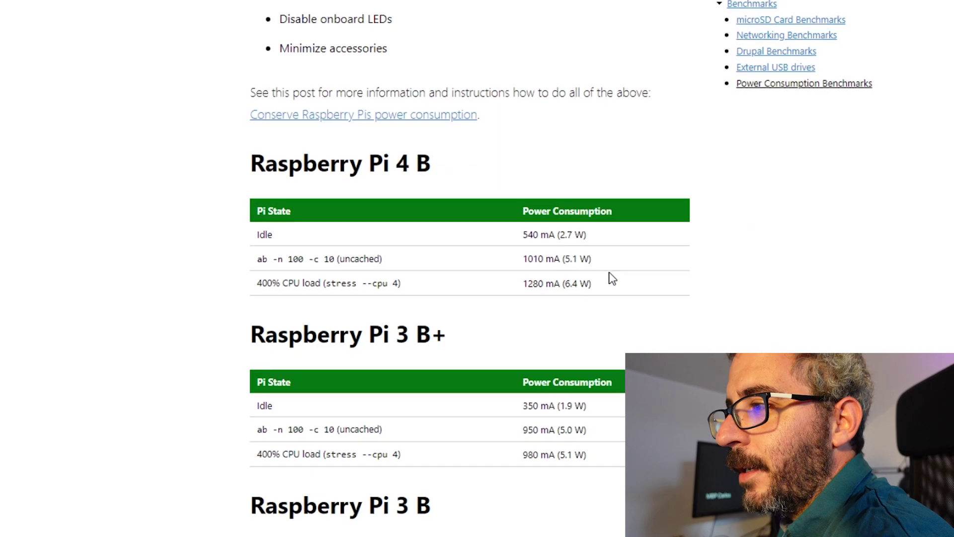
scroll(612, 279, down, 5)
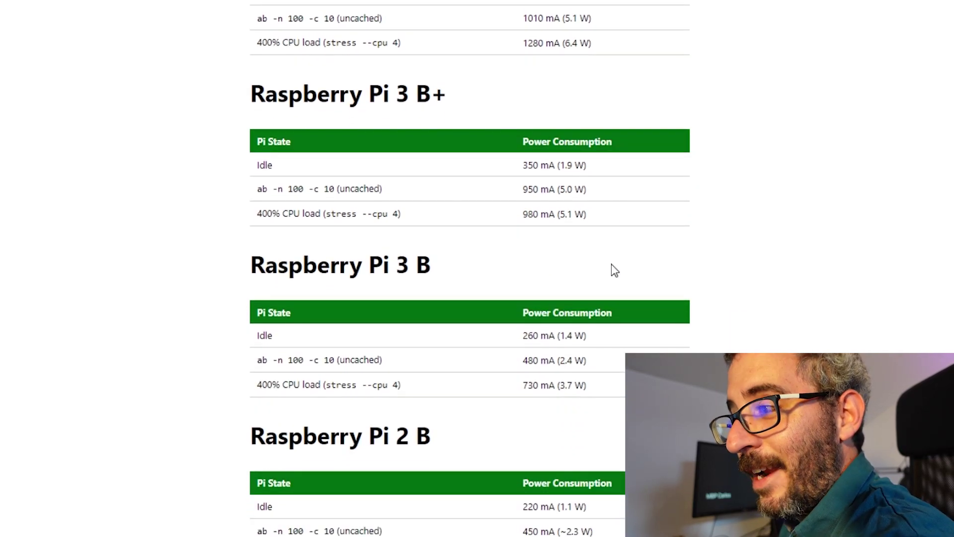
scroll(613, 271, down, 4)
scroll(616, 274, up, 4)
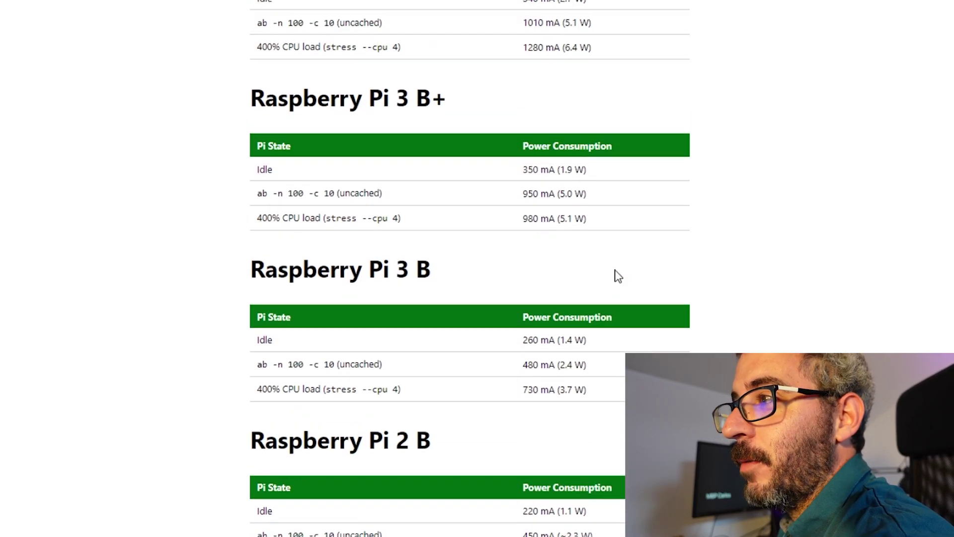
scroll(615, 272, up, 5)
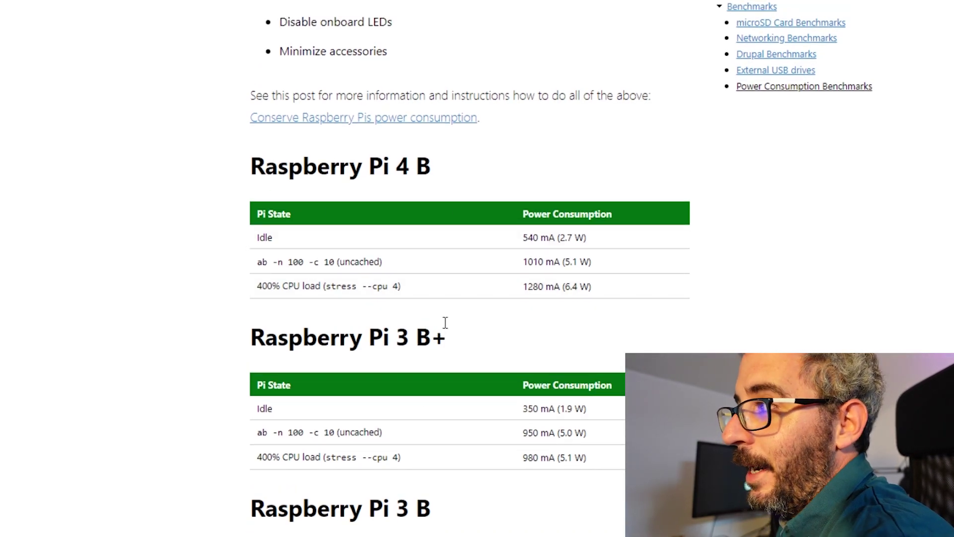
scroll(449, 310, up, 1)
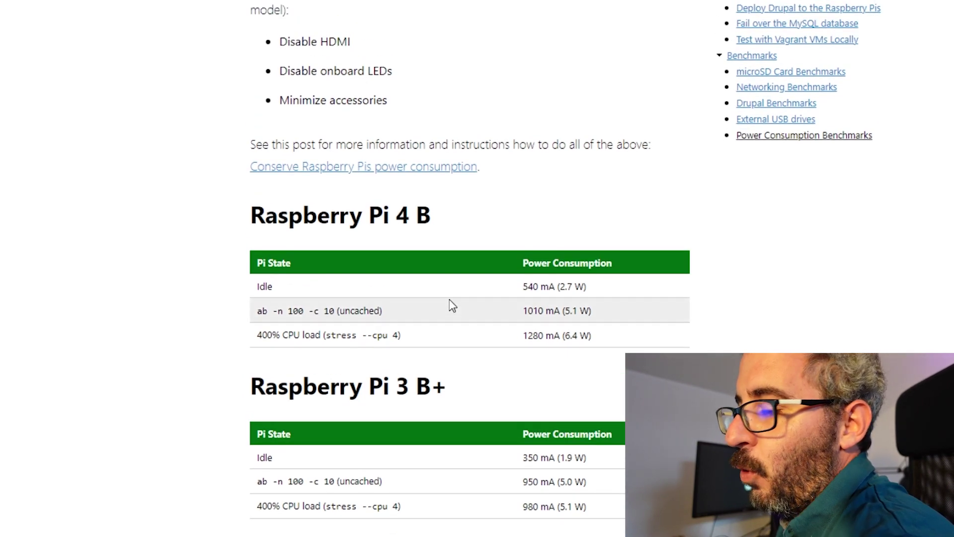
scroll(457, 316, down, 2)
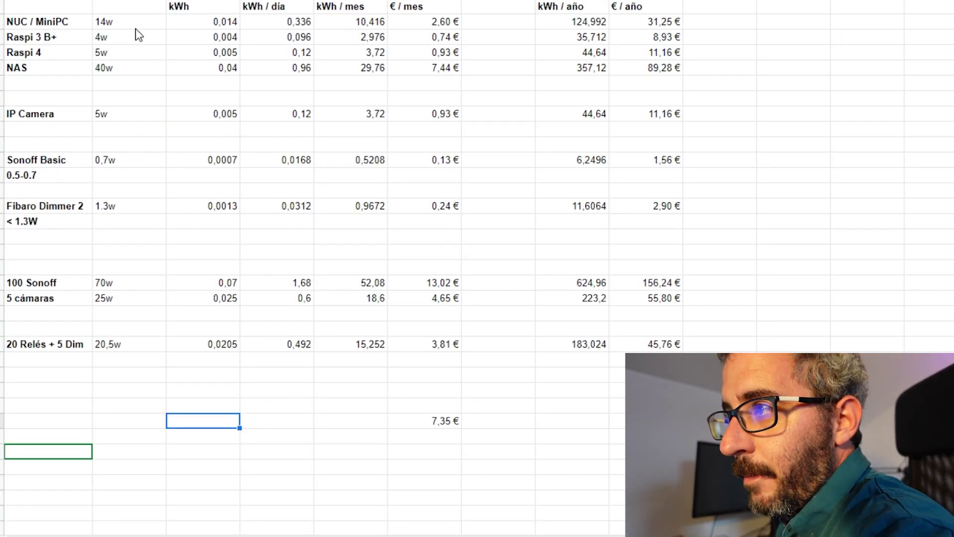
Check the wattage entries of the Raspi 3 B+, Raspi 4 and NAS one by one in the spreadsheet.
click(136, 33)
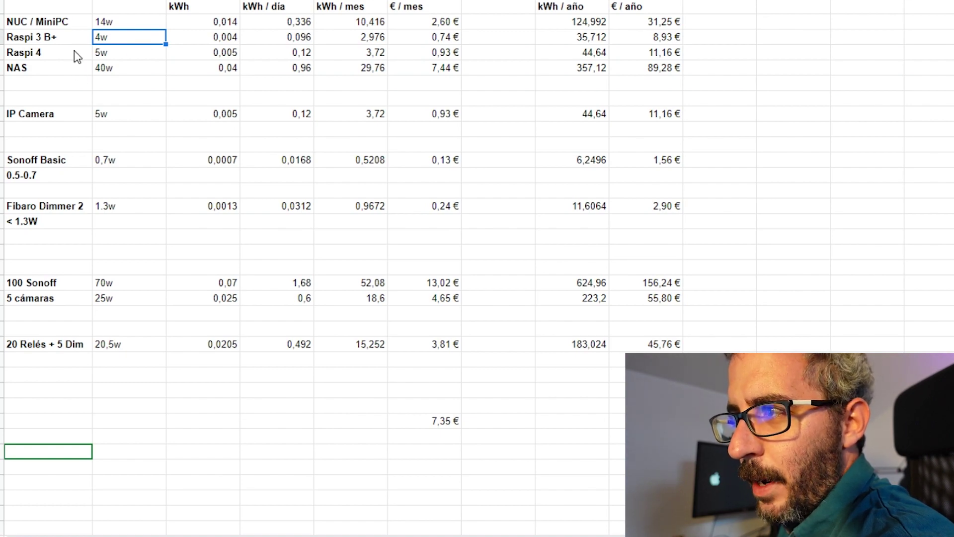
click(138, 62)
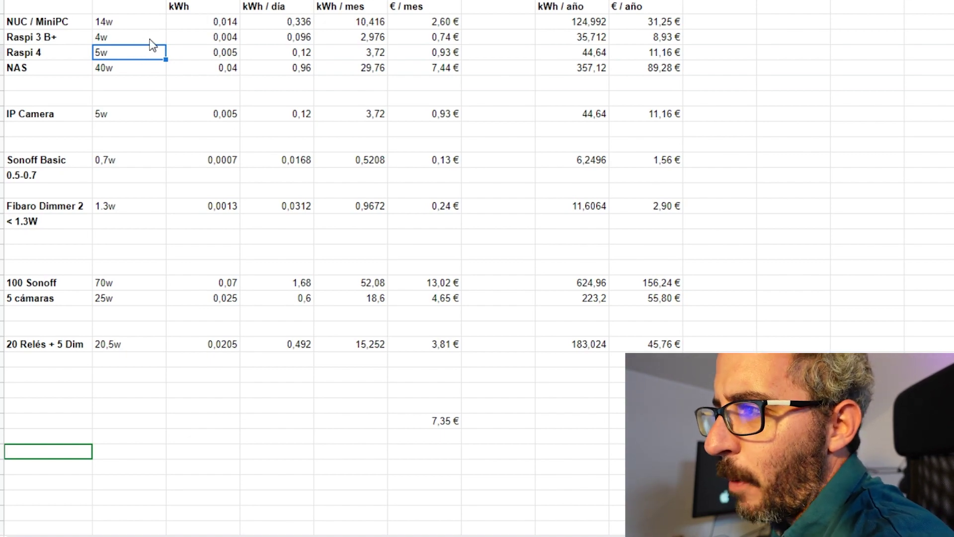
click(68, 67)
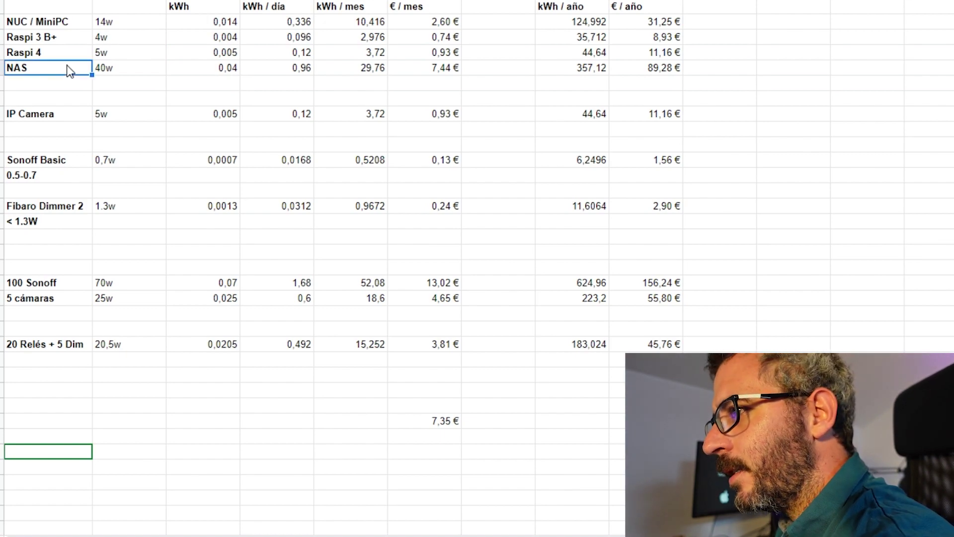
click(131, 75)
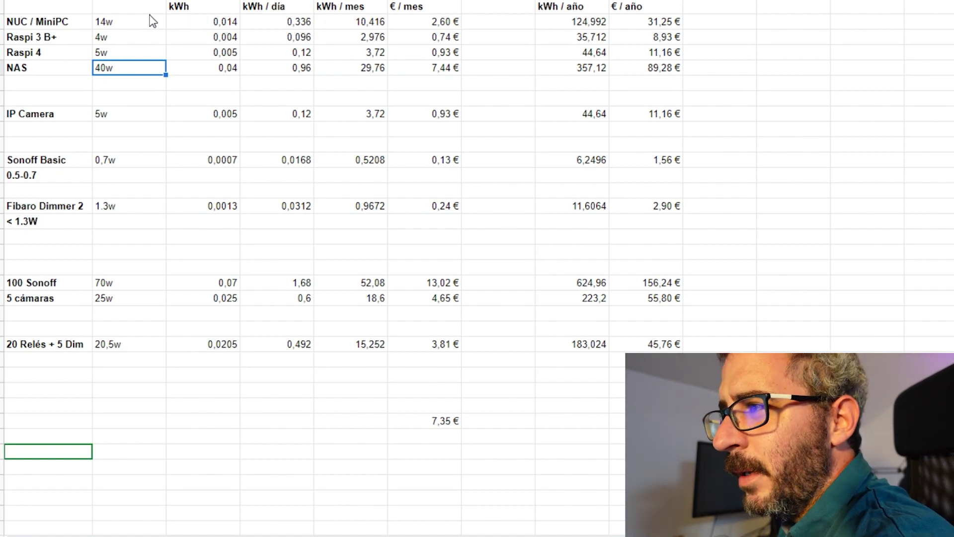
Review the kWh, kWh / día, kWh / mes and € / mes figures for the four server devices.
drag(200, 22, 204, 70)
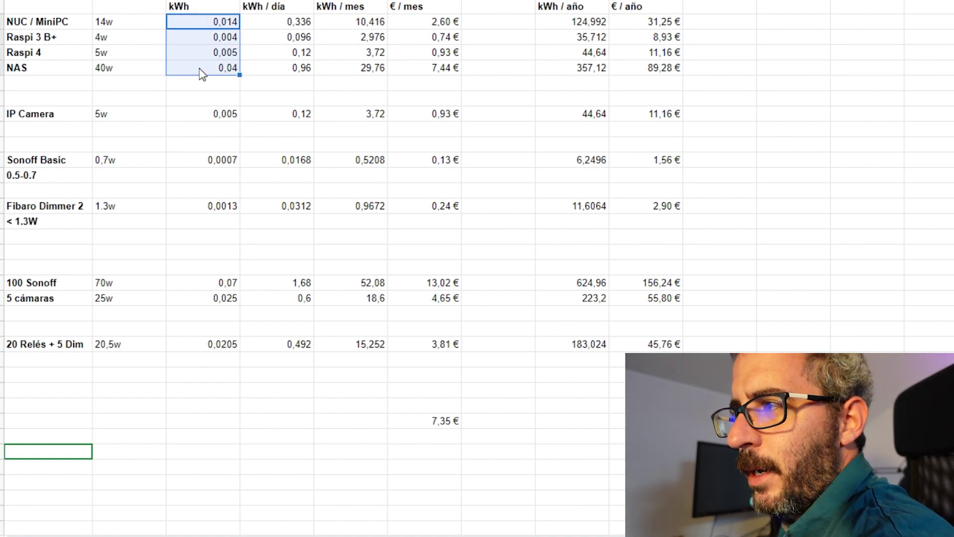
click(205, 40)
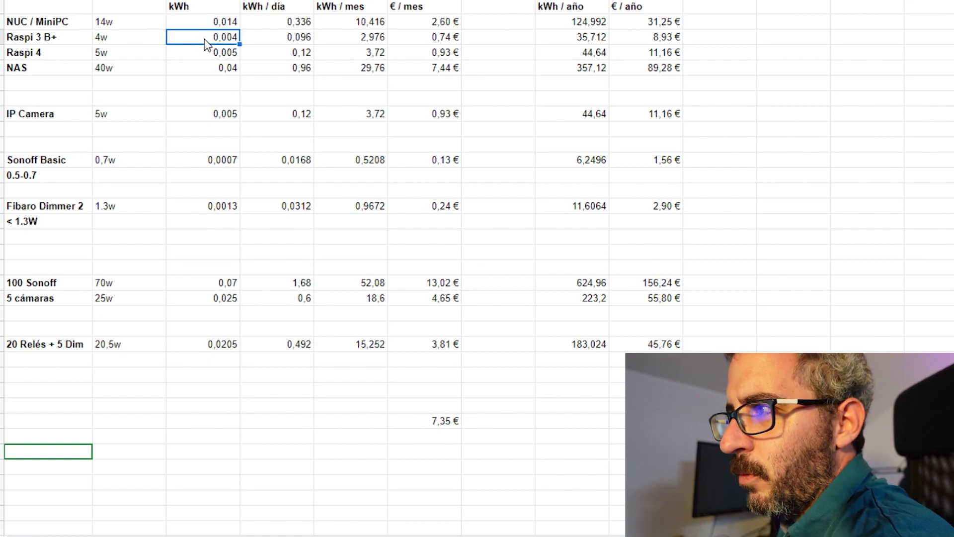
drag(301, 25, 296, 74)
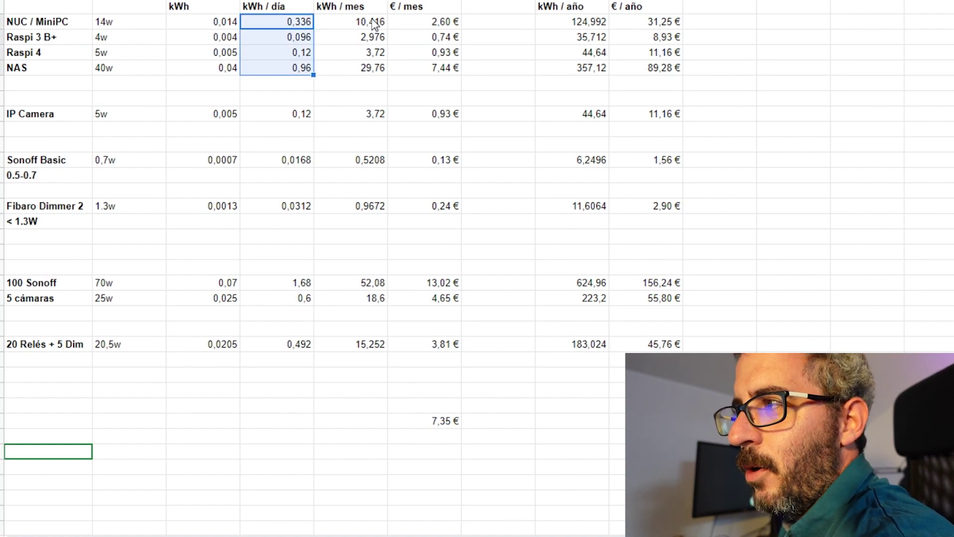
drag(374, 24, 375, 70)
drag(437, 22, 395, 62)
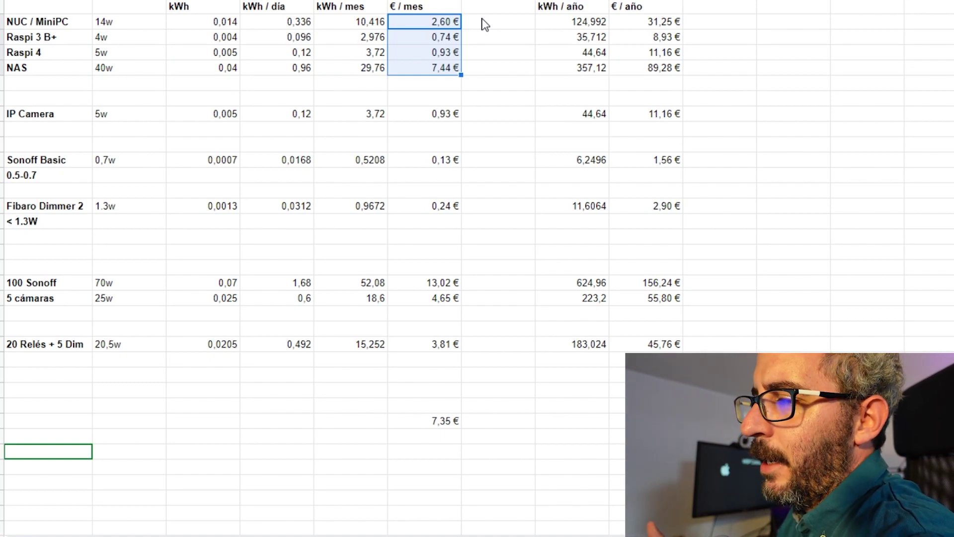
click(484, 39)
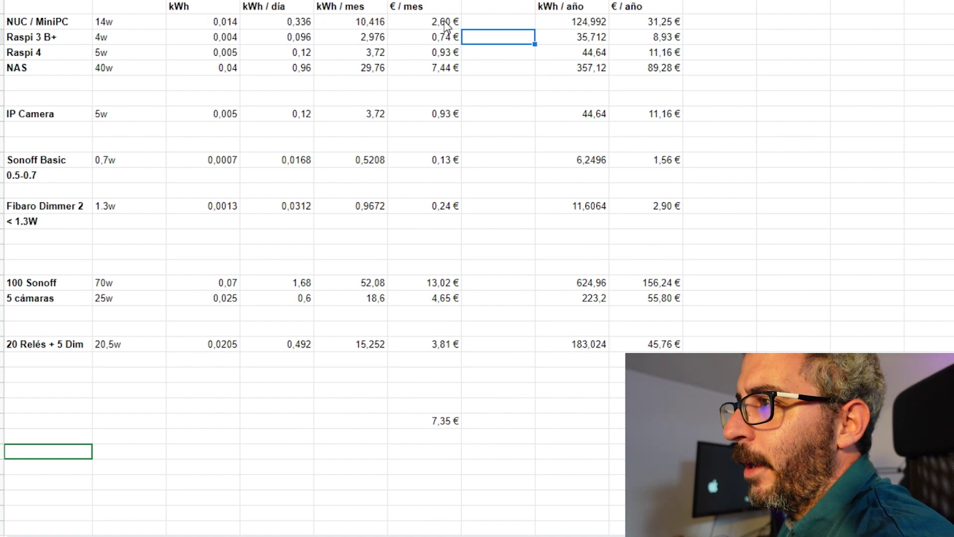
Review the kWh / año and € / año figures for the four server devices.
drag(567, 26, 674, 73)
click(585, 70)
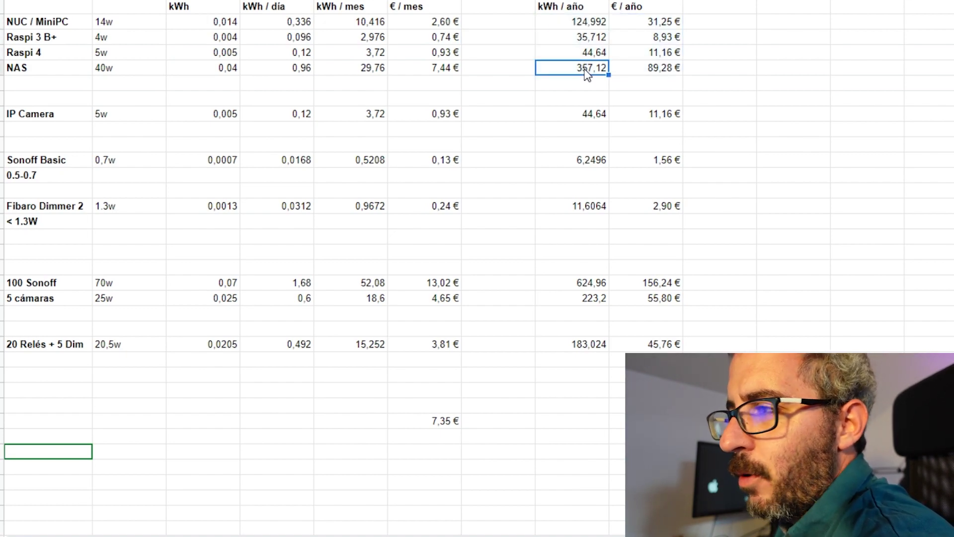
click(130, 83)
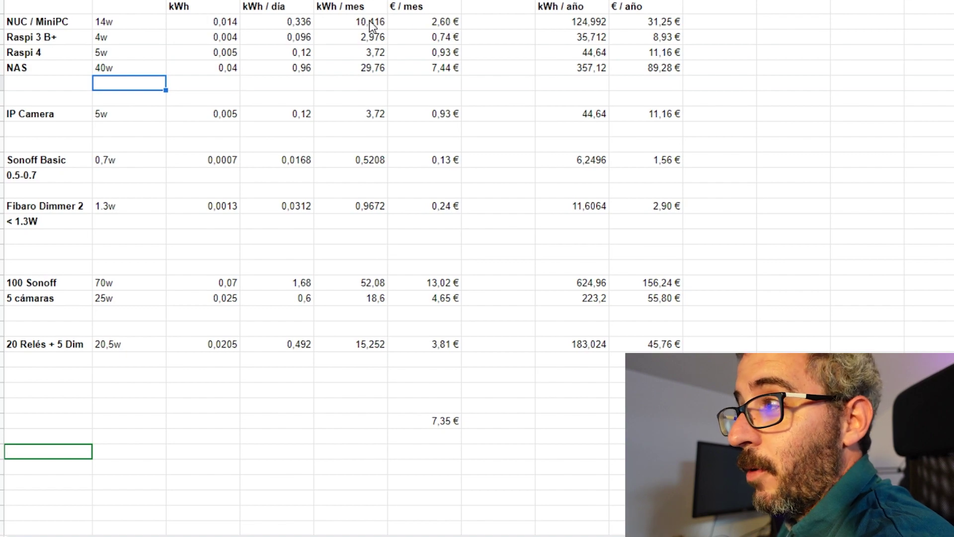
Check the NUC / MiniPC's monthly consumption and compare its monthly cost with those of the Raspi 3 B+ and Raspi 4.
click(354, 27)
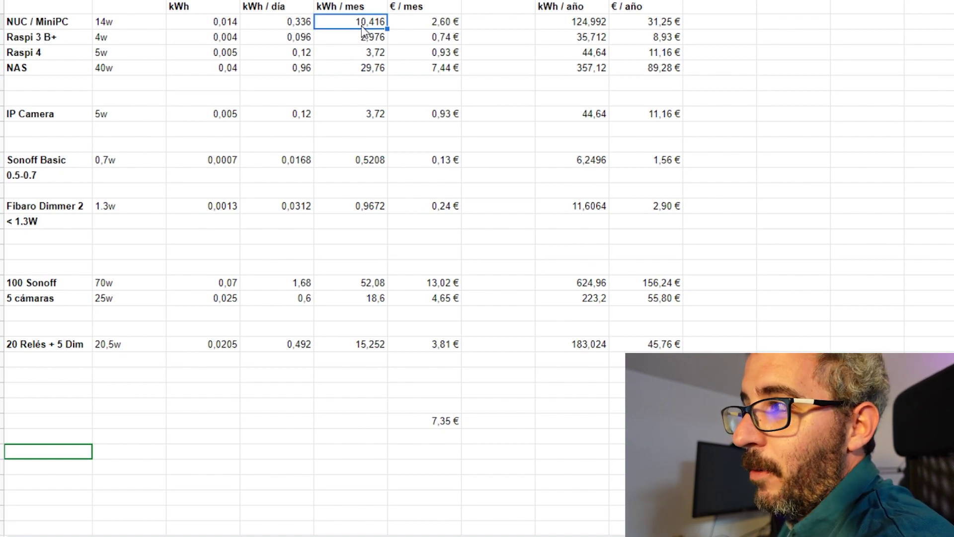
click(427, 22)
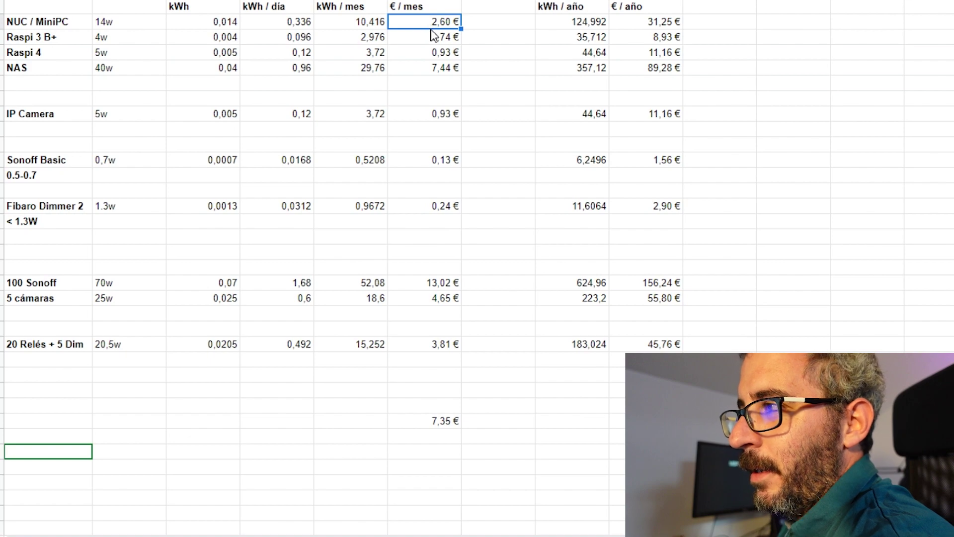
drag(417, 40, 413, 47)
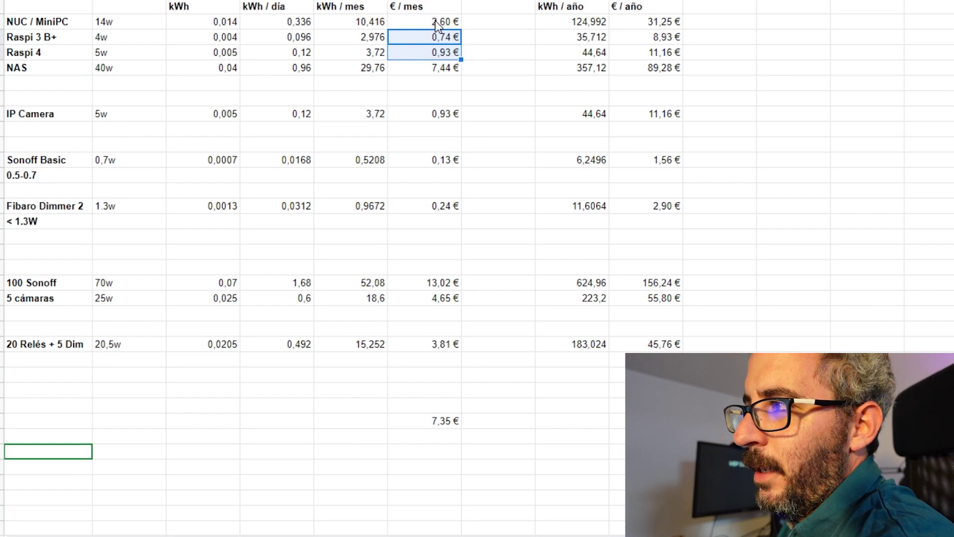
drag(419, 20, 418, 51)
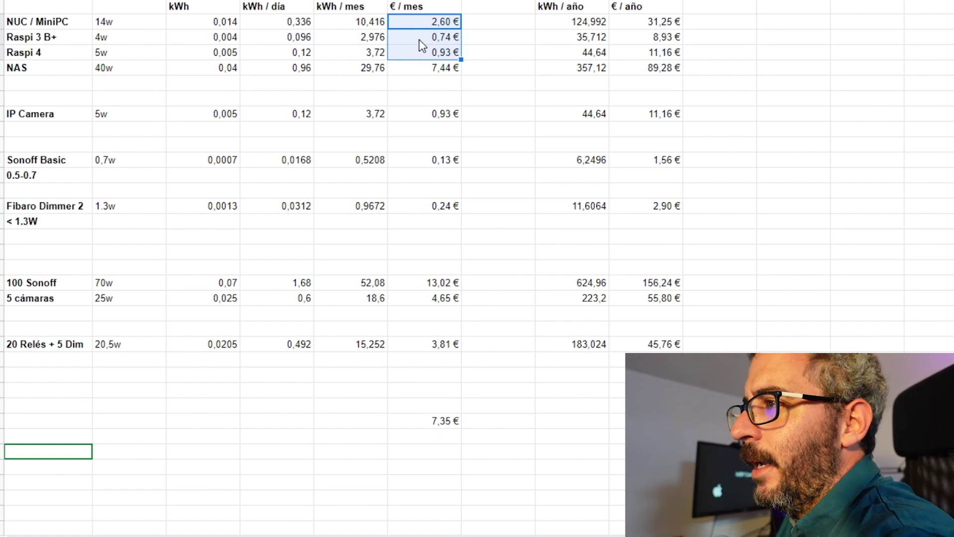
click(417, 37)
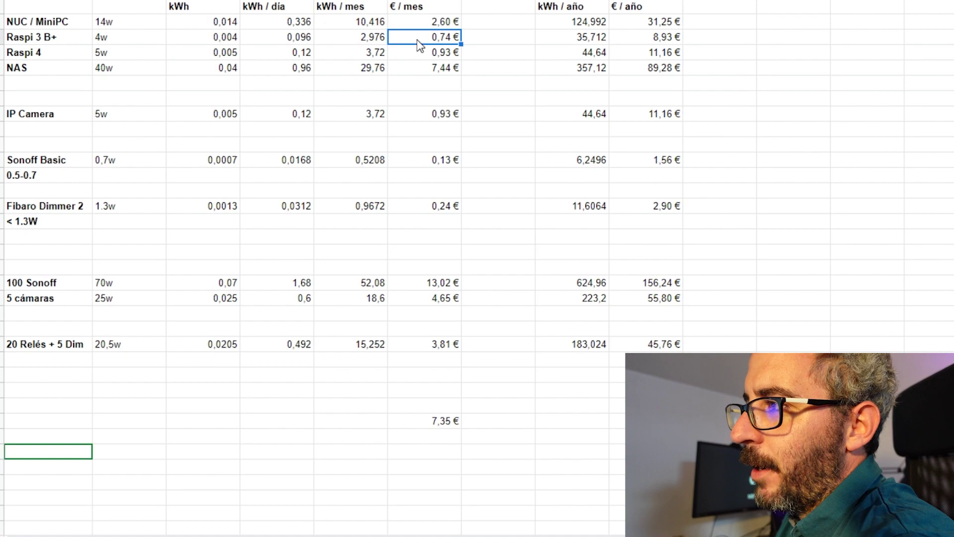
click(419, 52)
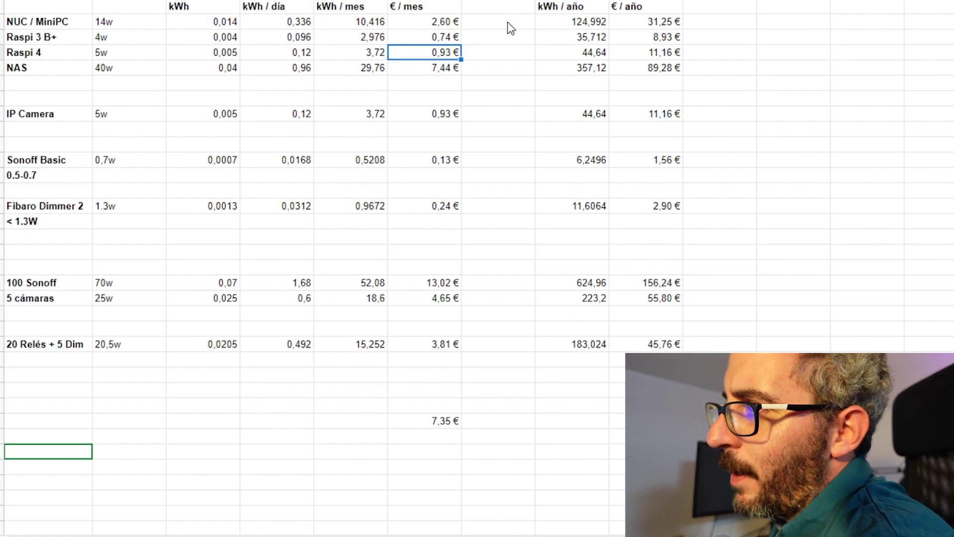
Compare the yearly costs of the NUC / MiniPC and both Raspis, and recheck the Raspi 4 and NUC monthly costs.
drag(637, 20, 636, 53)
click(637, 54)
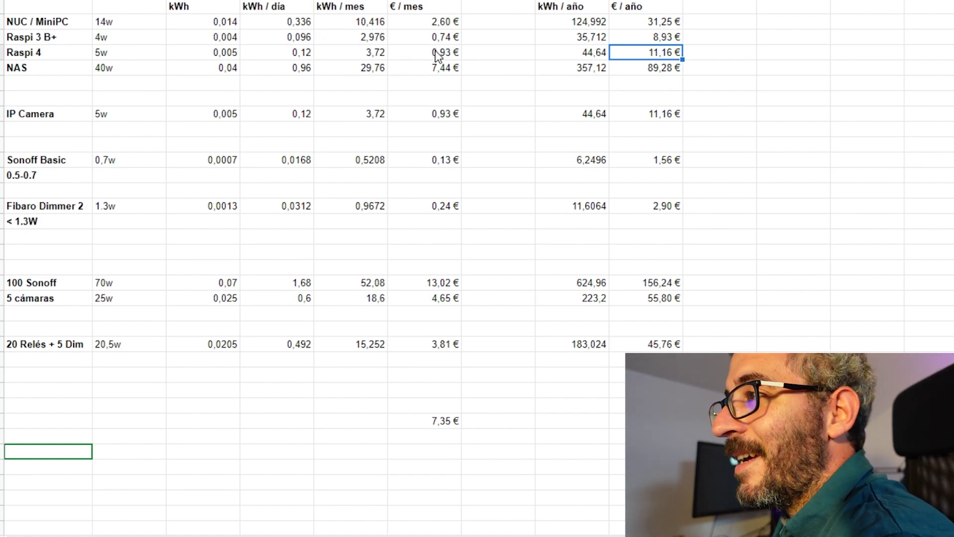
click(437, 56)
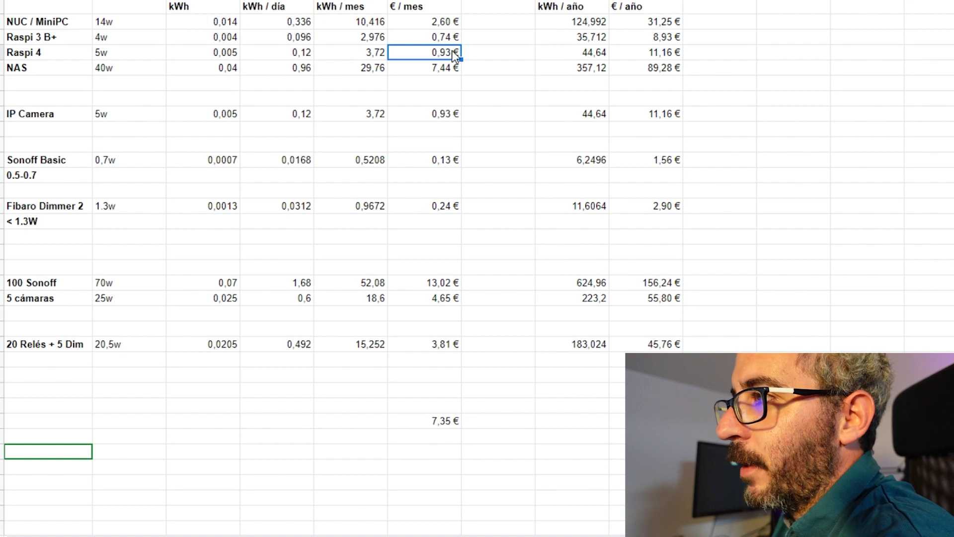
click(446, 22)
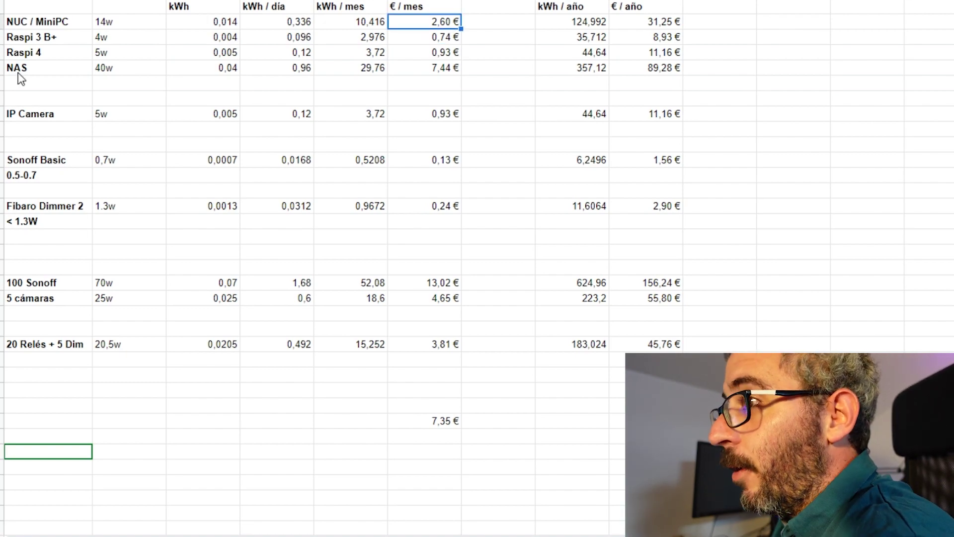
Examine the NAS row from its name through its monthly cost, focusing on the € / mes and wattage cells.
drag(56, 67, 460, 71)
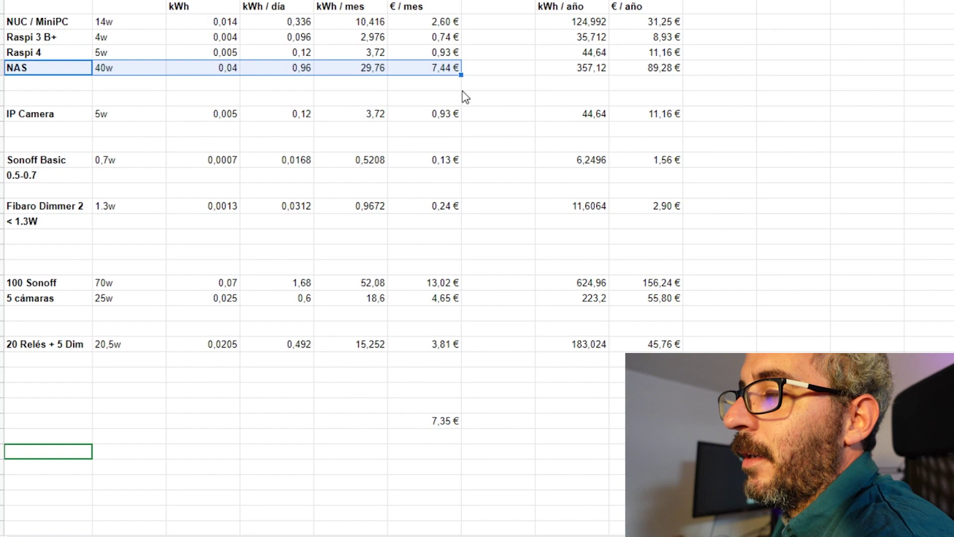
click(431, 85)
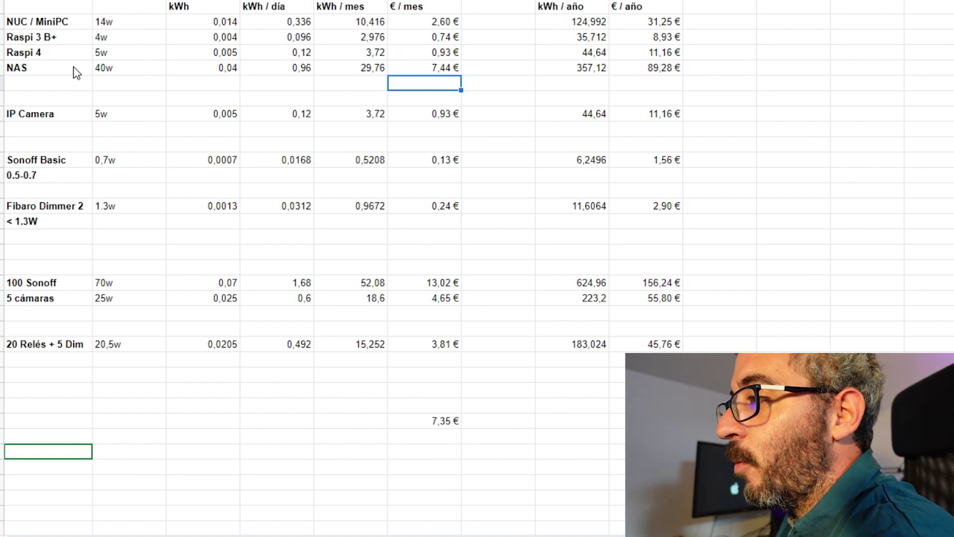
click(435, 69)
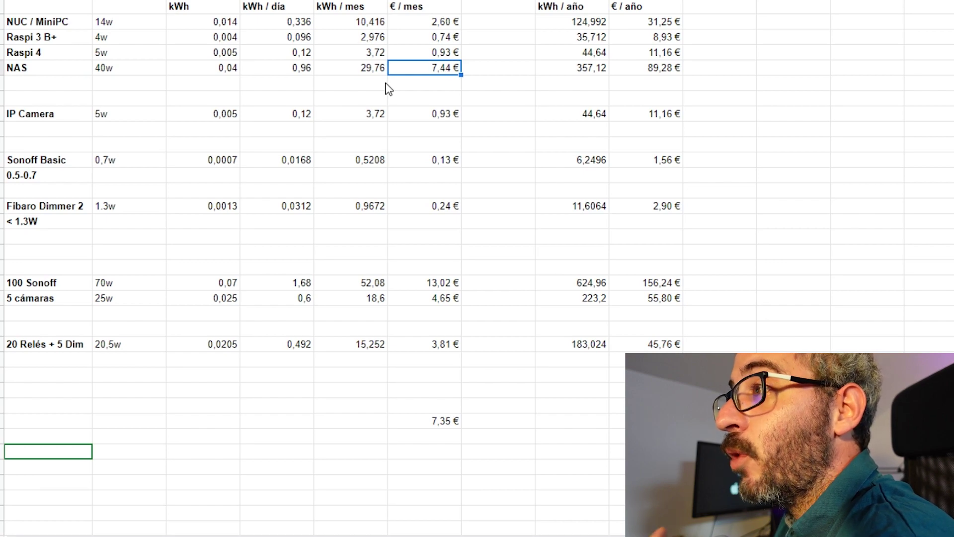
click(128, 73)
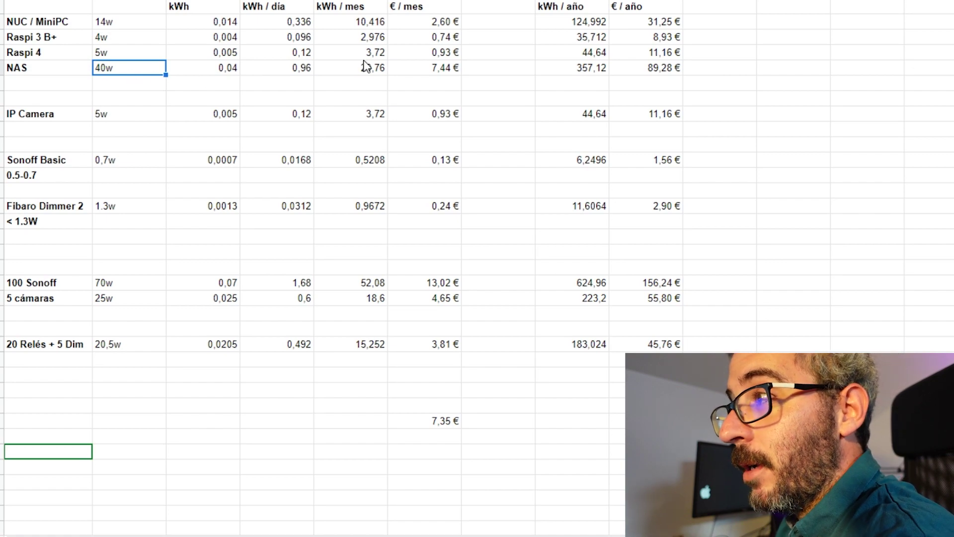
Check the NAS monthly cost and look over the block of rows from IP Camera to 20 Relés + 5 Dim.
click(452, 68)
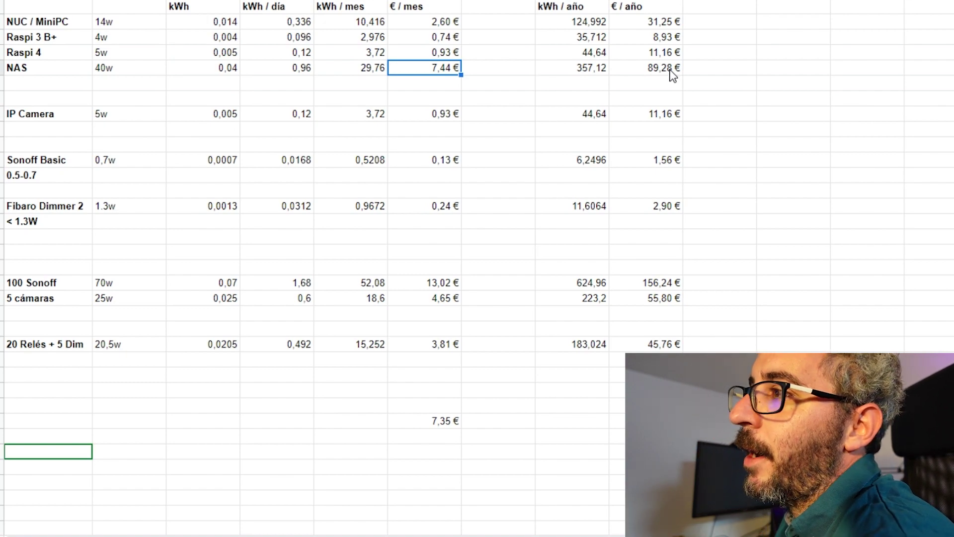
click(65, 98)
click(55, 119)
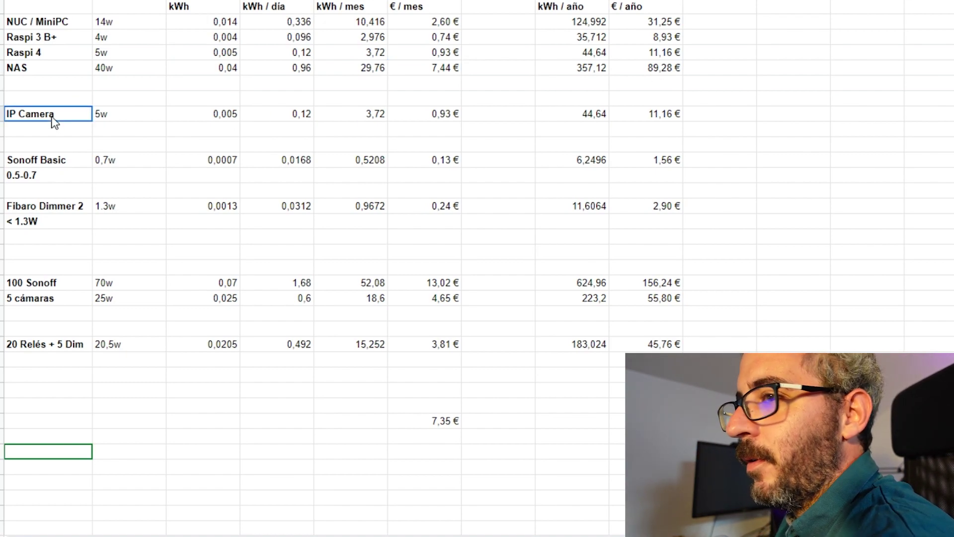
drag(55, 119, 666, 344)
click(621, 378)
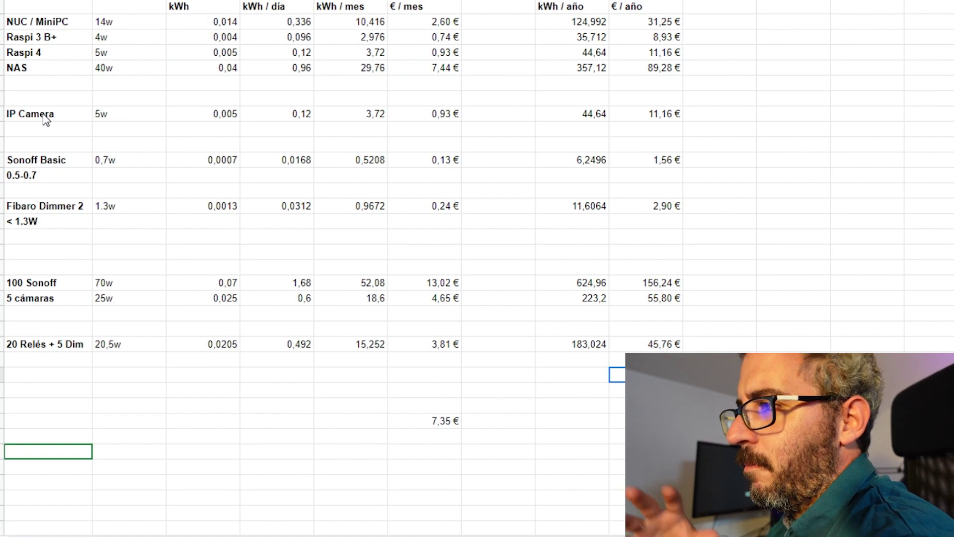
Go over the device names from IP Camera to Fibaro Dimmer 2, focusing on IP Camera and Sonoff Basic.
drag(45, 119, 54, 212)
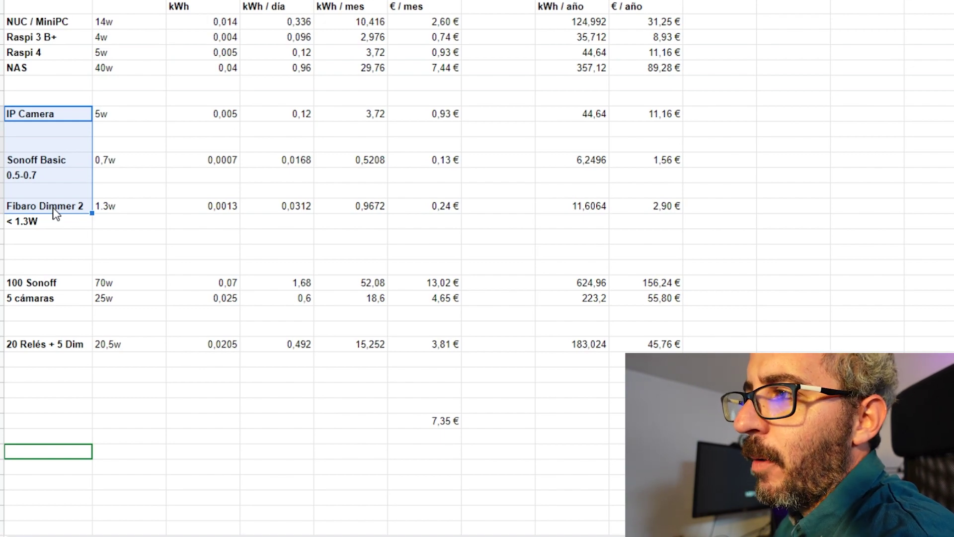
click(67, 119)
click(64, 165)
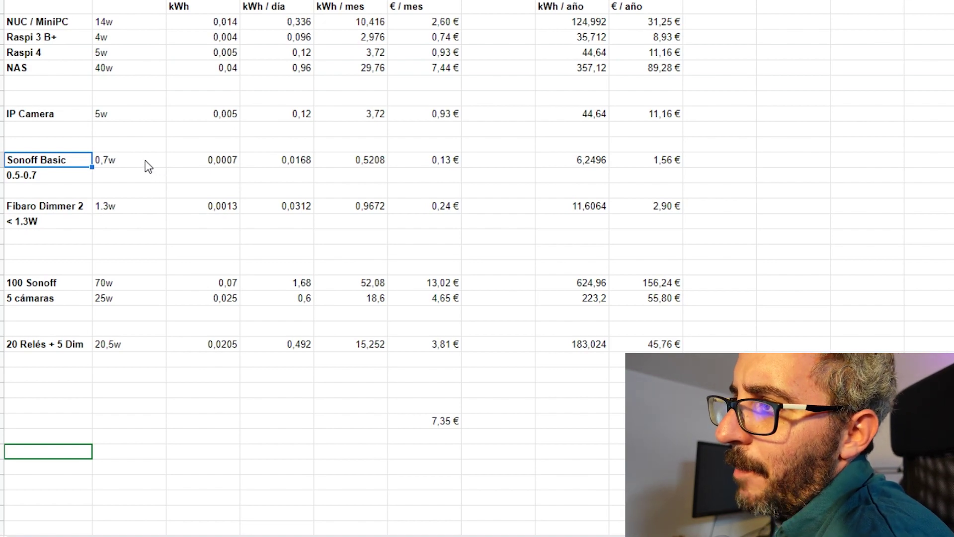
Compare the wattage, consumption and monthly and yearly costs of the Sonoff Basic and Fibaro Dimmer 2 rows.
drag(145, 161, 142, 224)
click(142, 223)
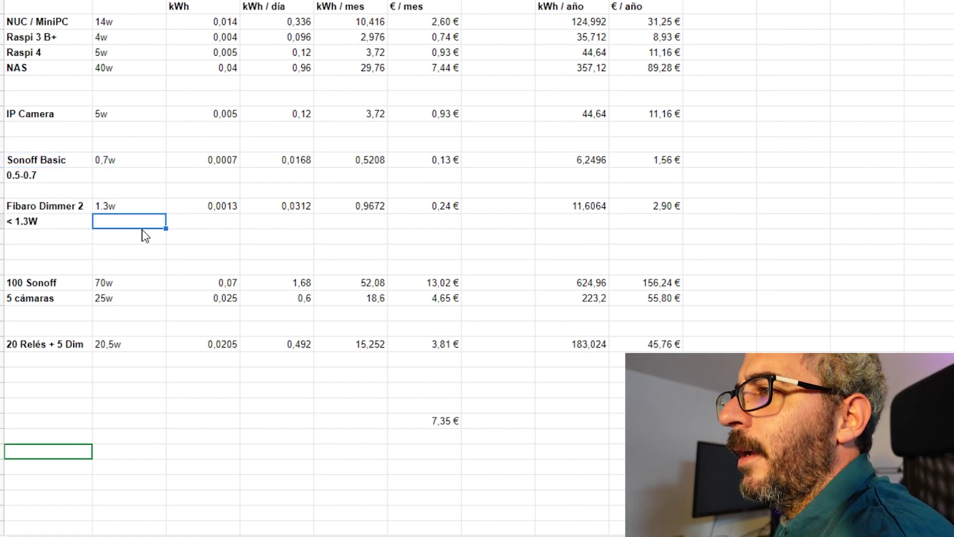
click(44, 180)
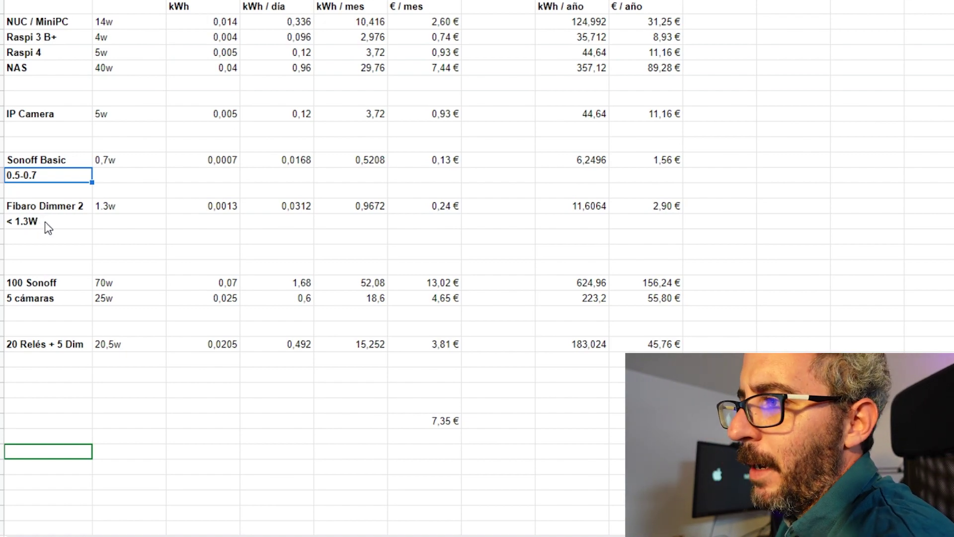
drag(50, 162, 652, 205)
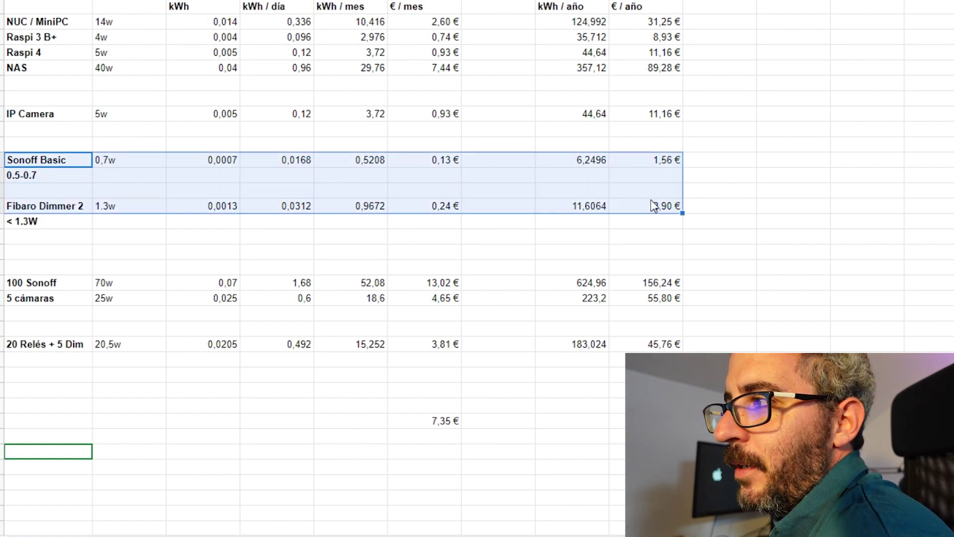
click(423, 209)
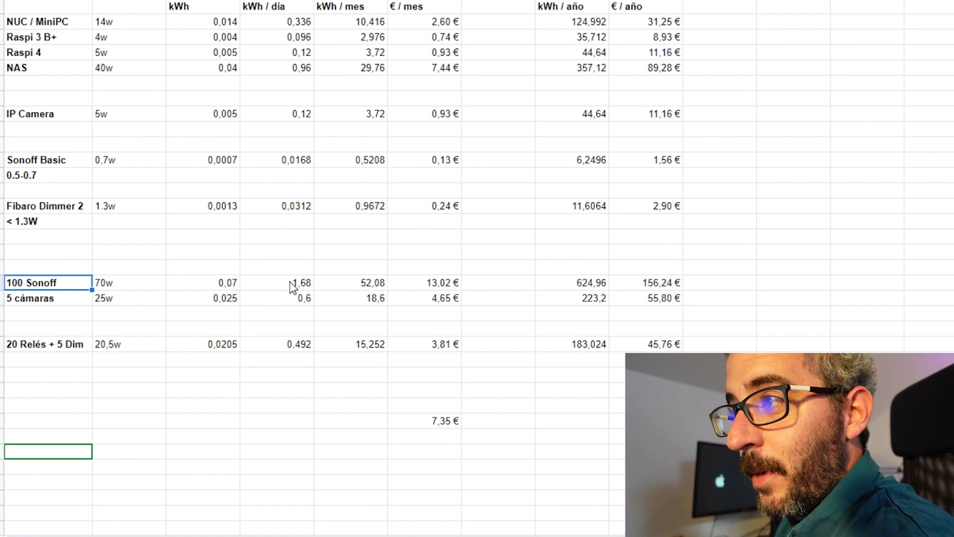
Examine the 100 Sonoff row from wattage through yearly cost, rechecking its € / mes and kWh / año cells.
click(128, 282)
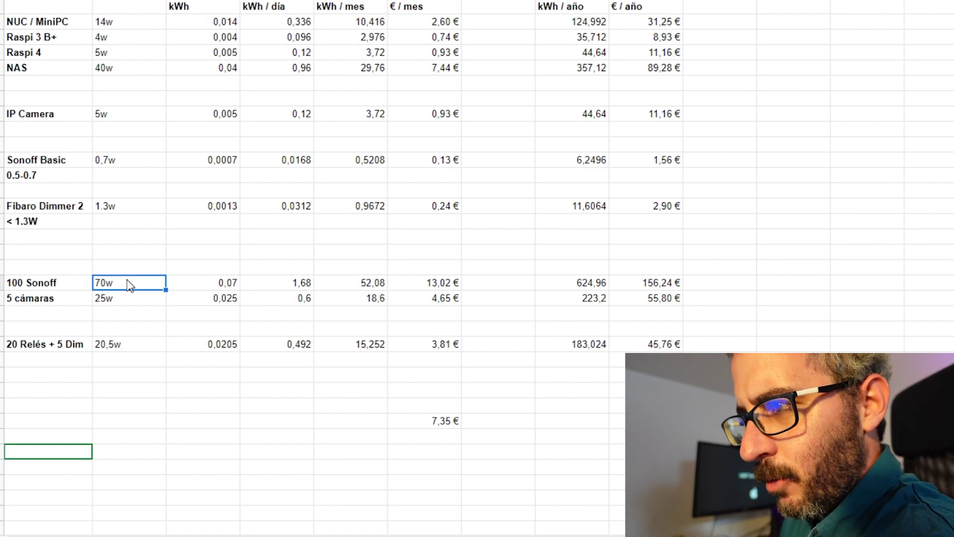
click(224, 283)
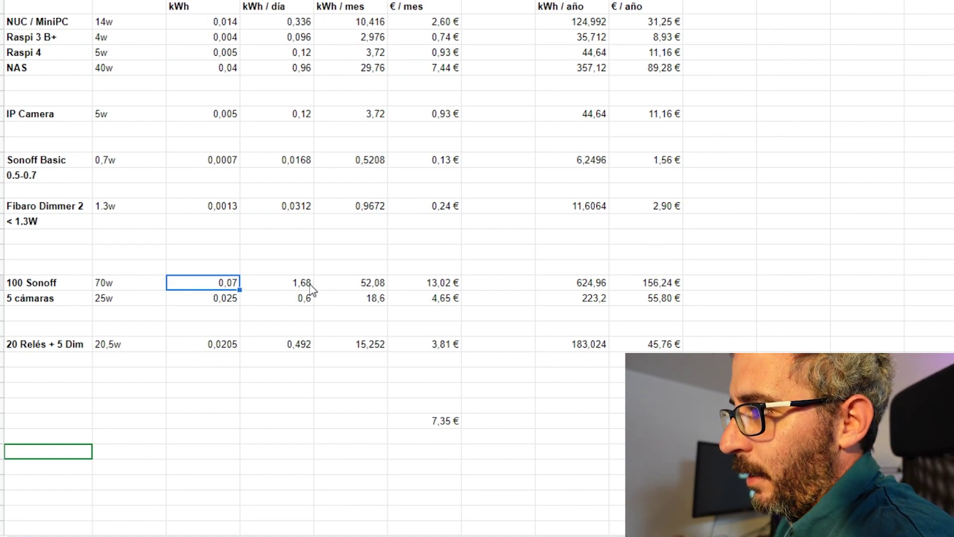
click(297, 287)
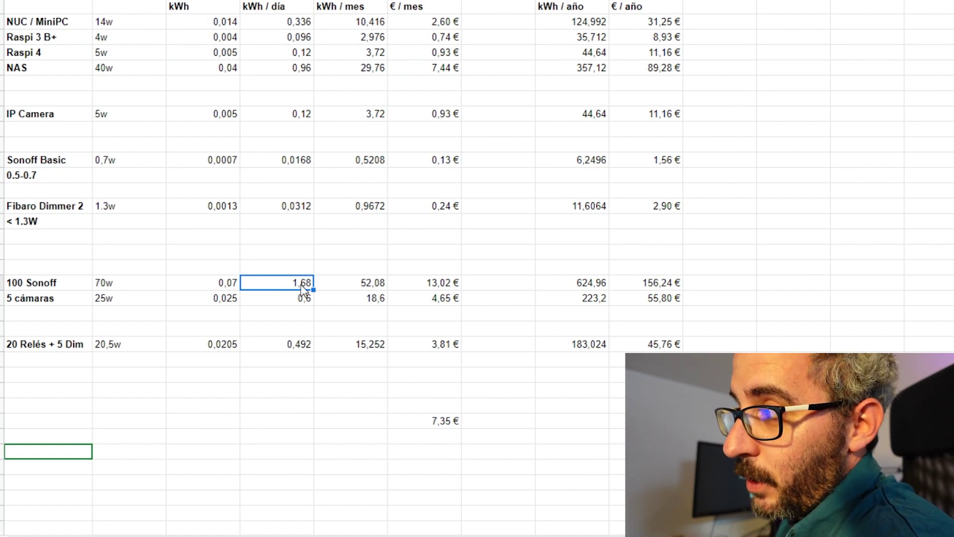
click(374, 282)
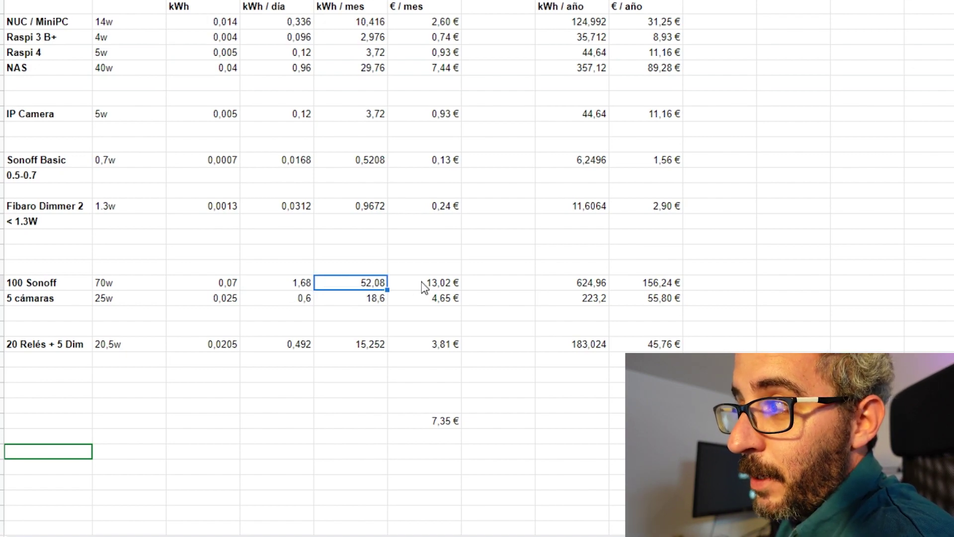
click(436, 287)
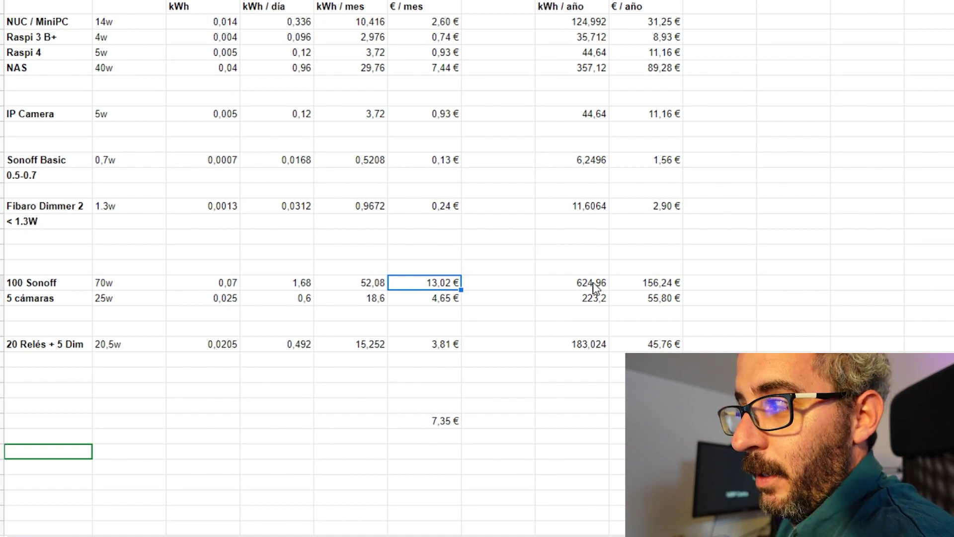
click(662, 287)
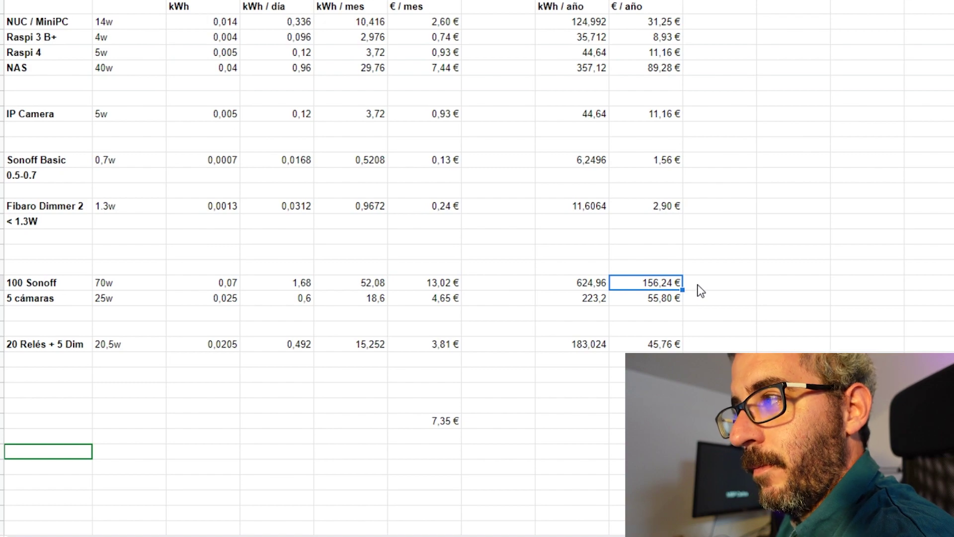
click(450, 287)
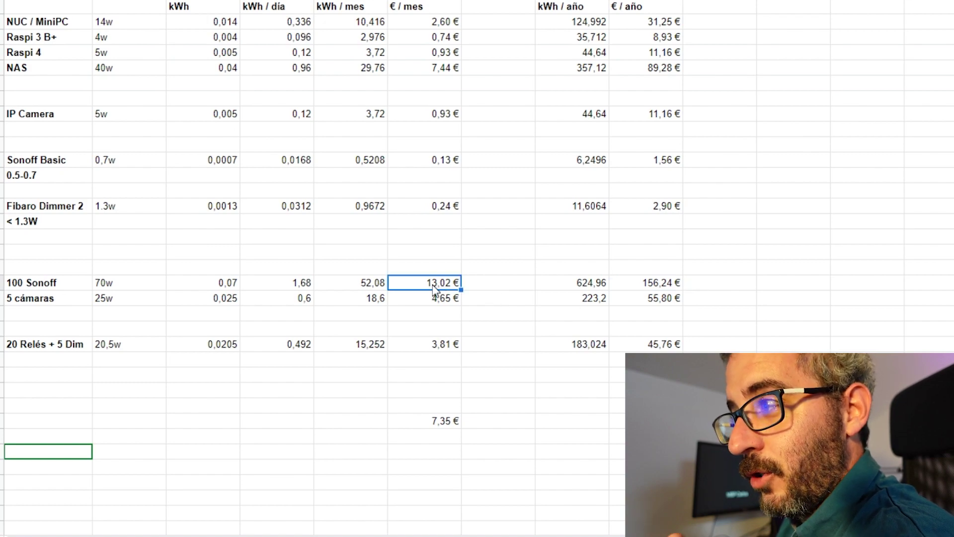
click(600, 283)
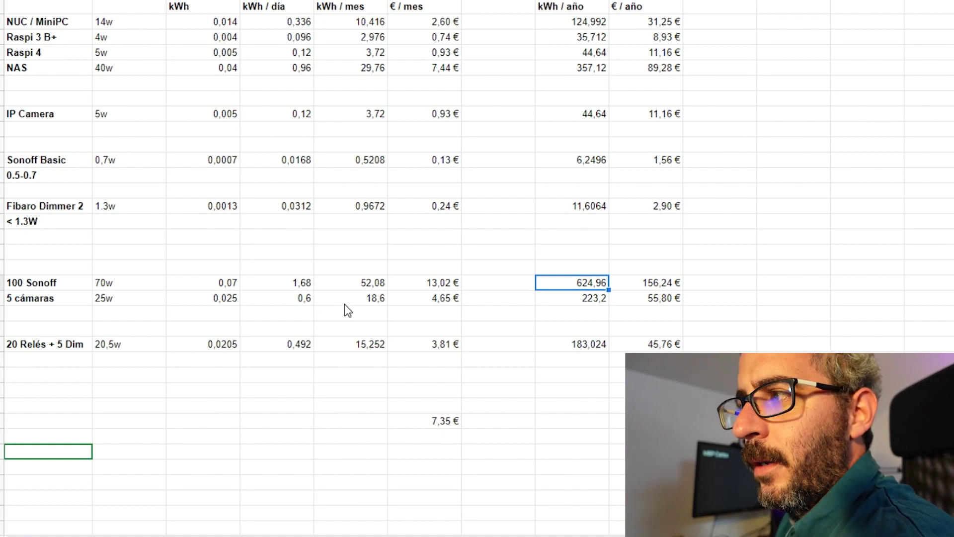
Check the € / mes figures of the 5 cámaras and 20 Relés + 5 Dim rows.
click(430, 300)
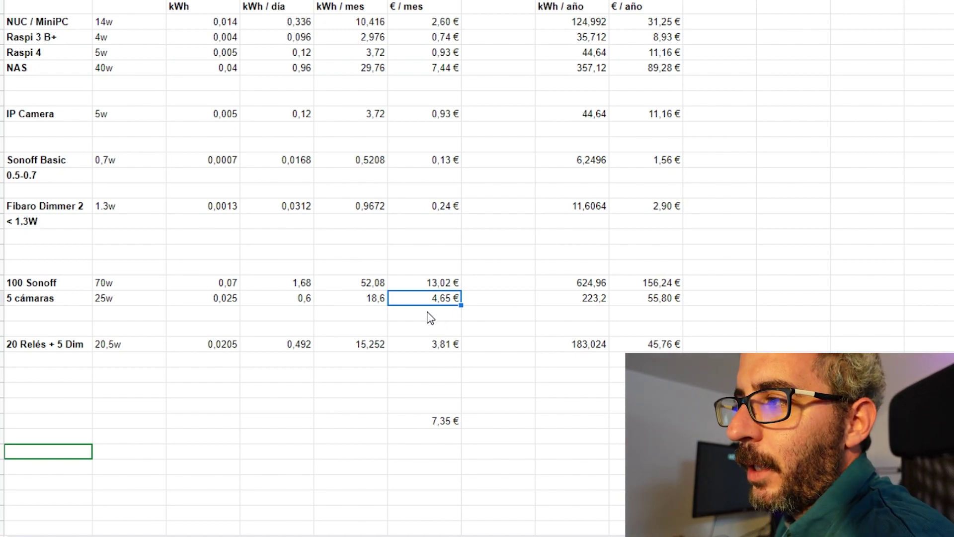
click(430, 318)
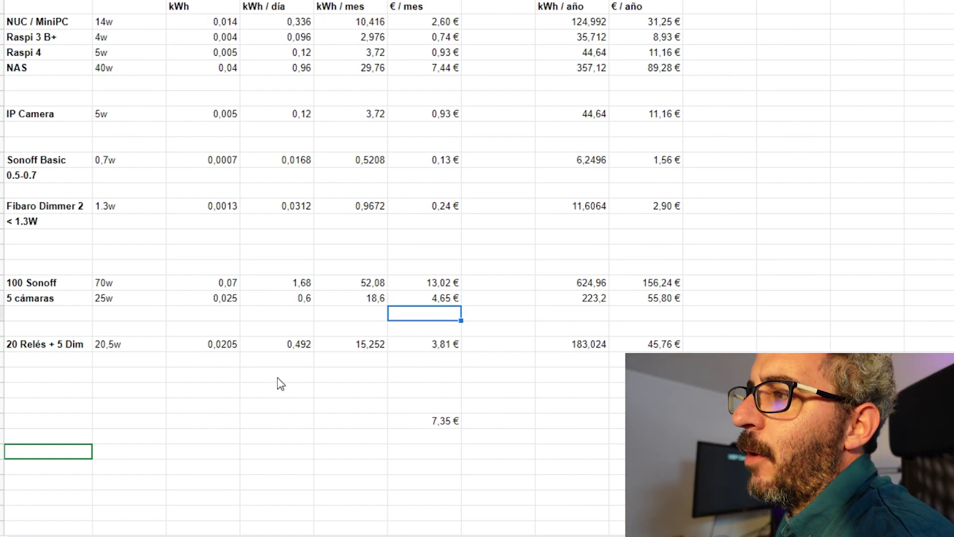
click(56, 379)
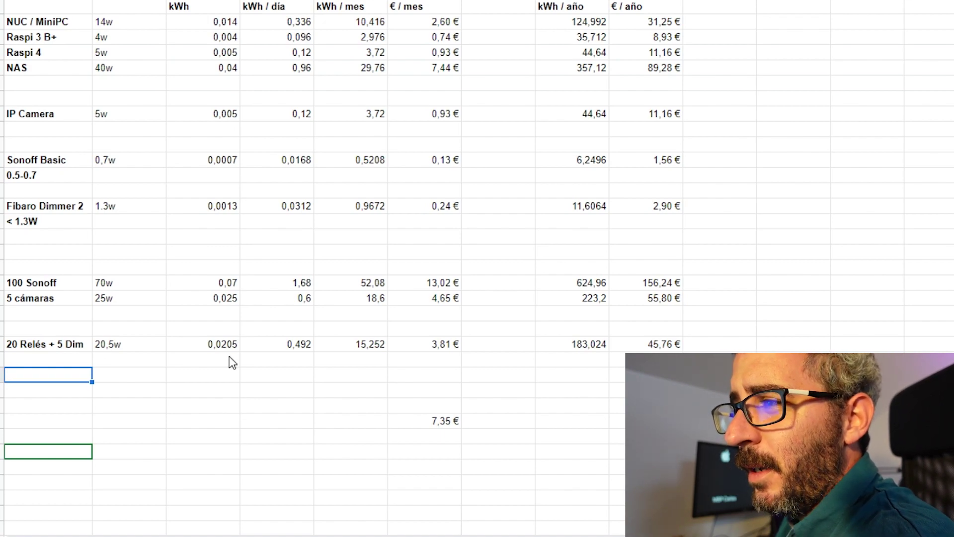
click(403, 363)
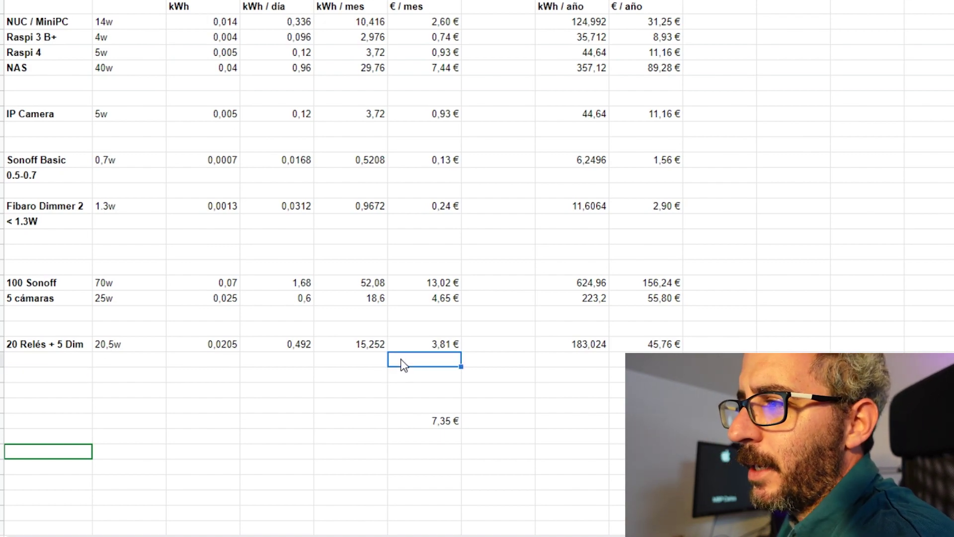
click(437, 347)
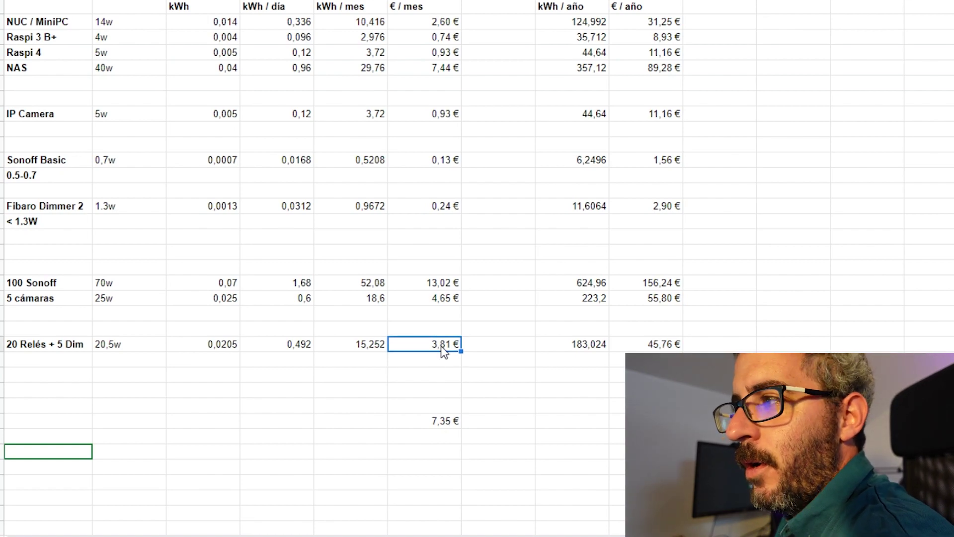
Review the 20 Relés + 5 Dim, IP Camera and NUC / MiniPC entries and their combined monthly cost below the table.
click(60, 350)
click(53, 120)
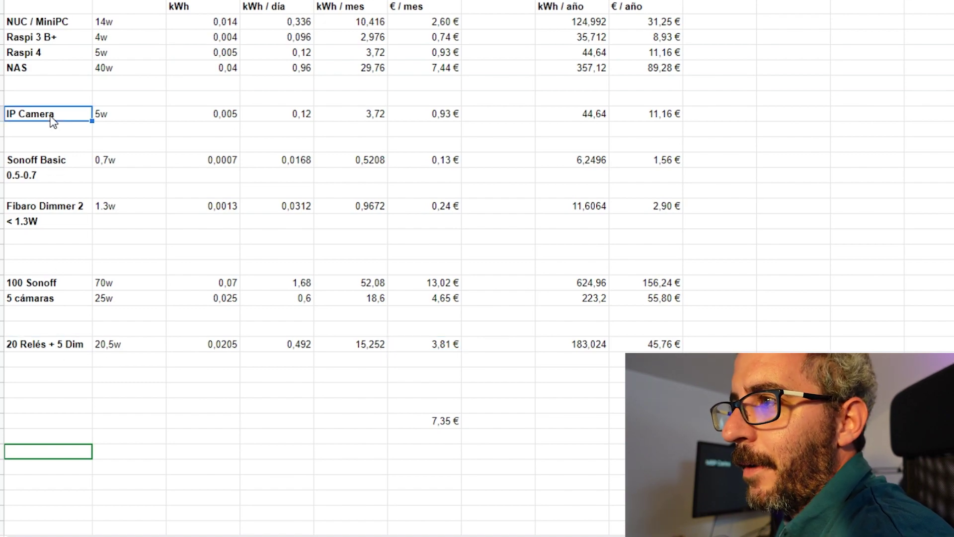
click(75, 22)
click(545, 422)
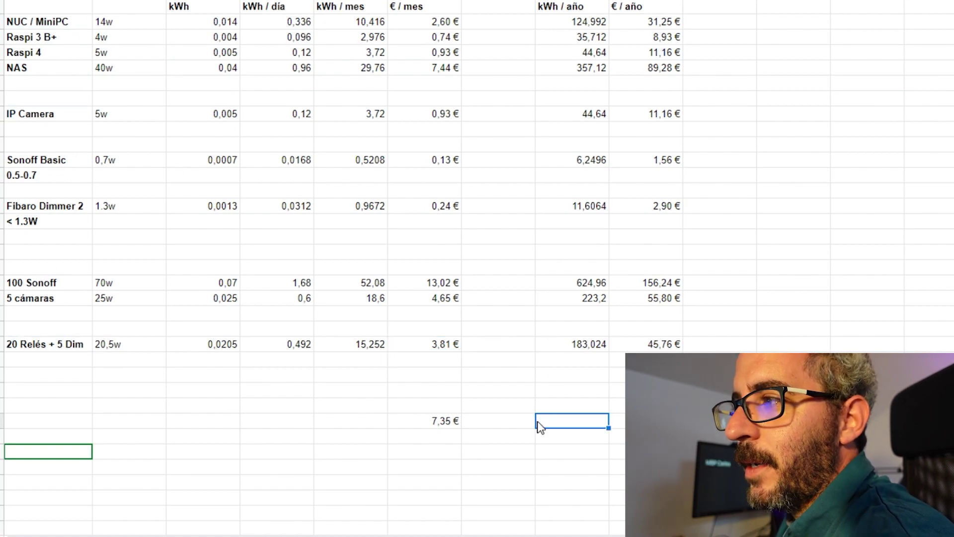
click(425, 422)
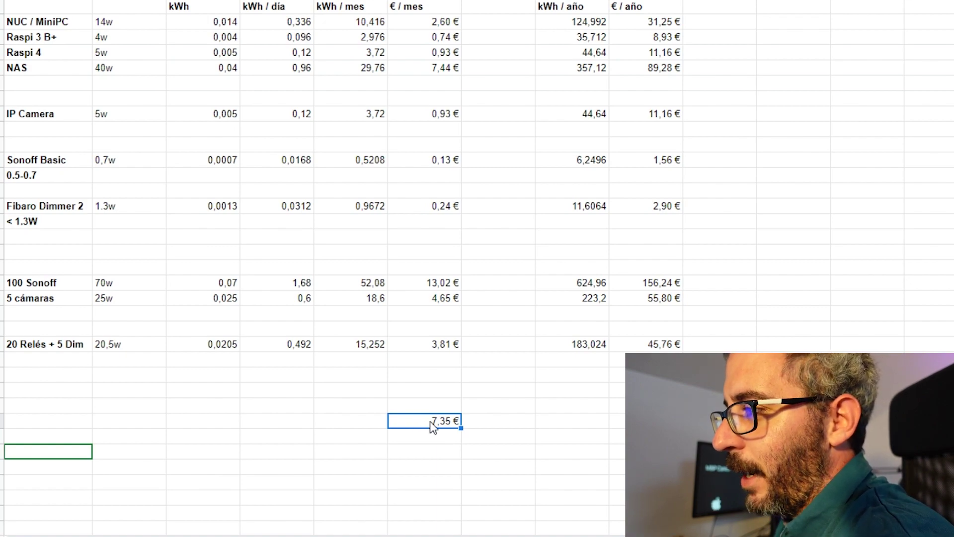
Beside the combined monthly cost, enter a formula adding the kWh / mes of 20 Relés + 5 Dim, IP Camera and NUC / MiniPC.
click(368, 421)
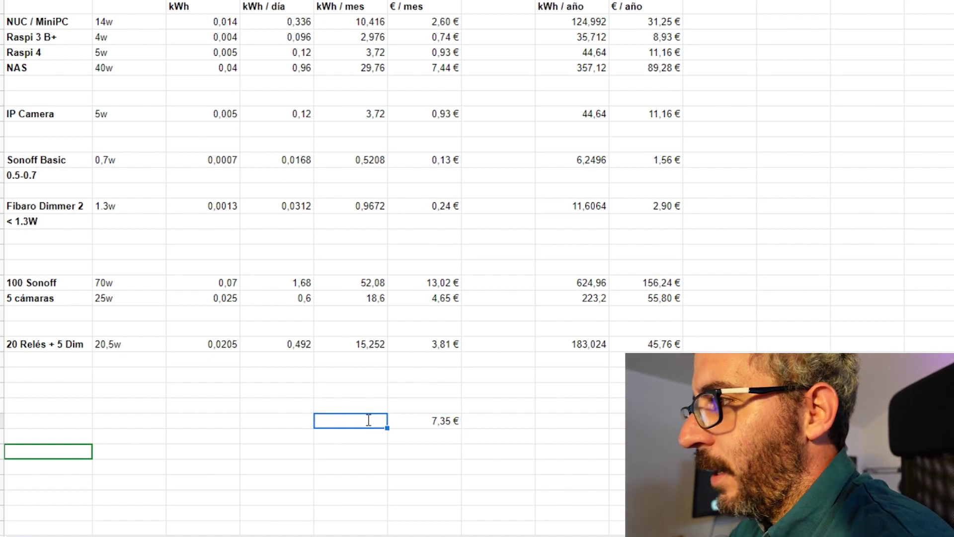
text(=)
click(378, 344)
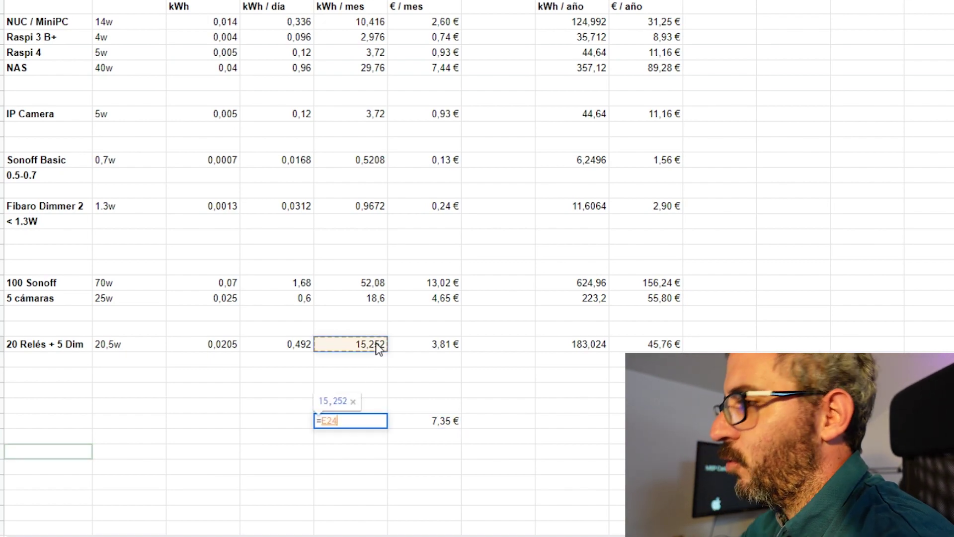
text(+)
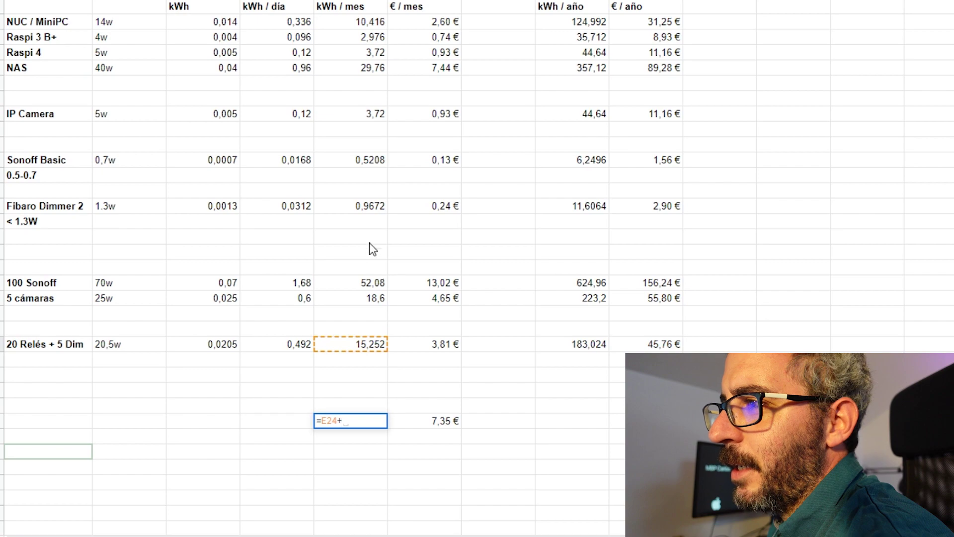
click(376, 123)
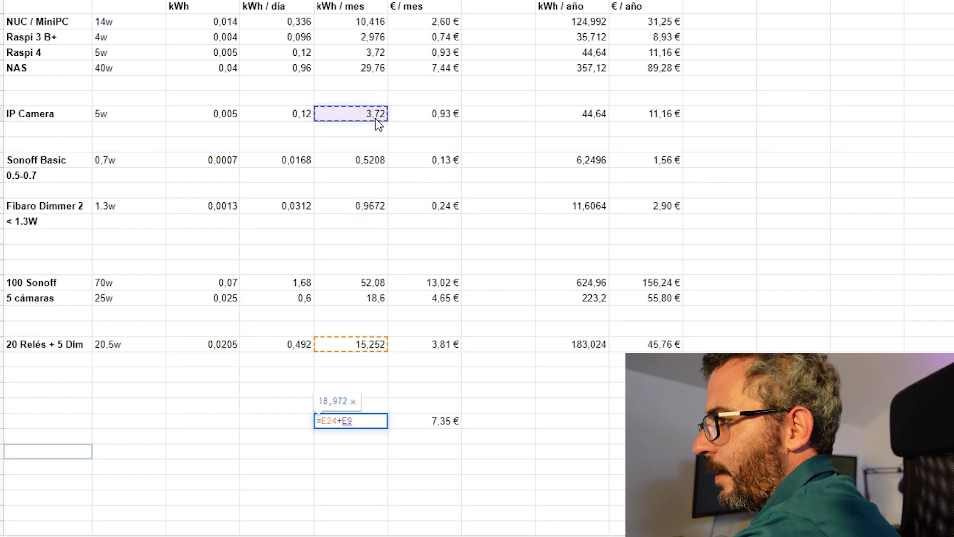
text(+)
click(372, 23)
key(Return)
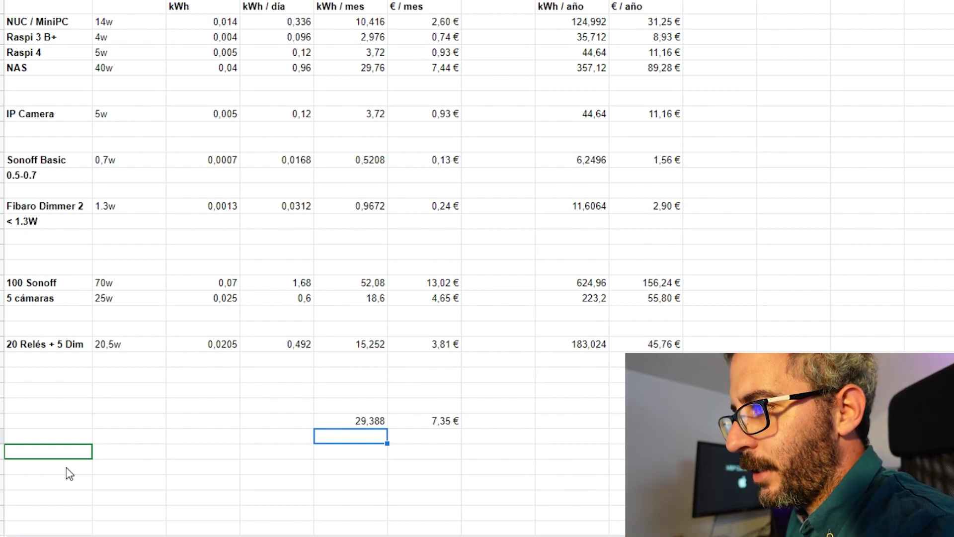
Review the Sonoff Basic monthly cost, the four server rows, and the block from IP Camera down to the combined totals.
click(449, 163)
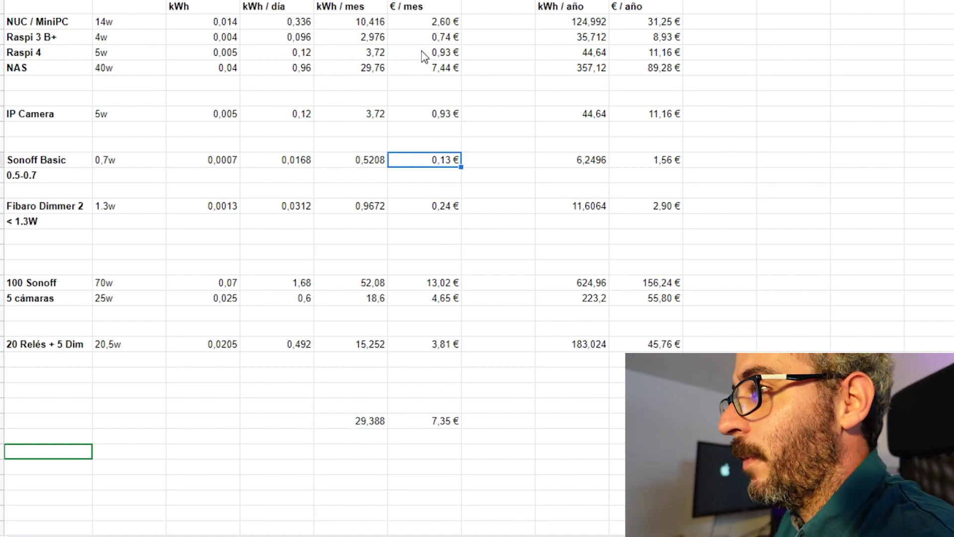
drag(30, 21, 440, 72)
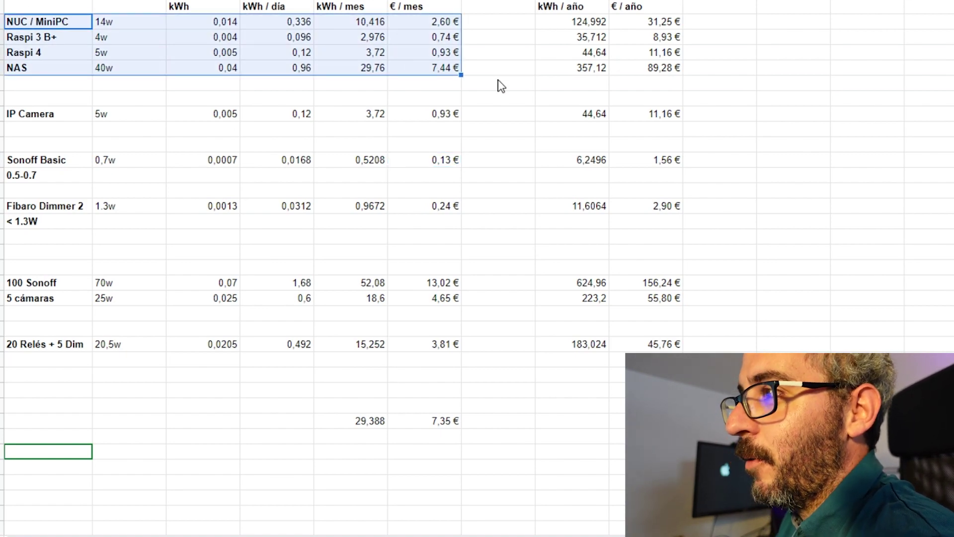
click(507, 88)
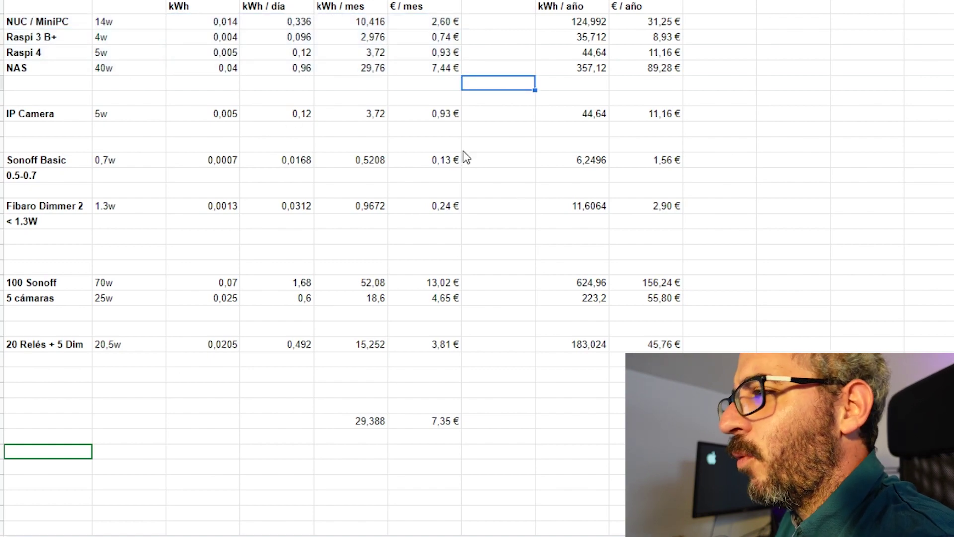
drag(33, 118, 646, 421)
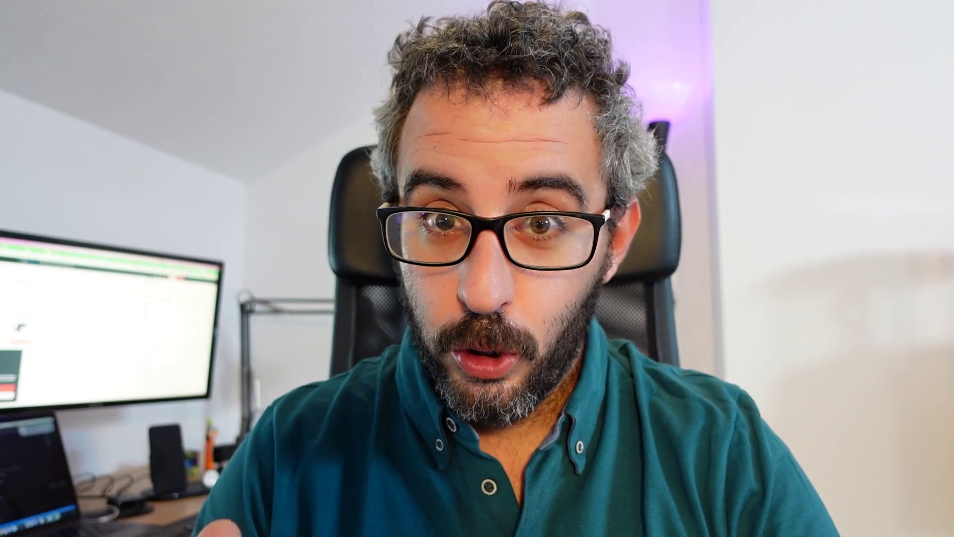